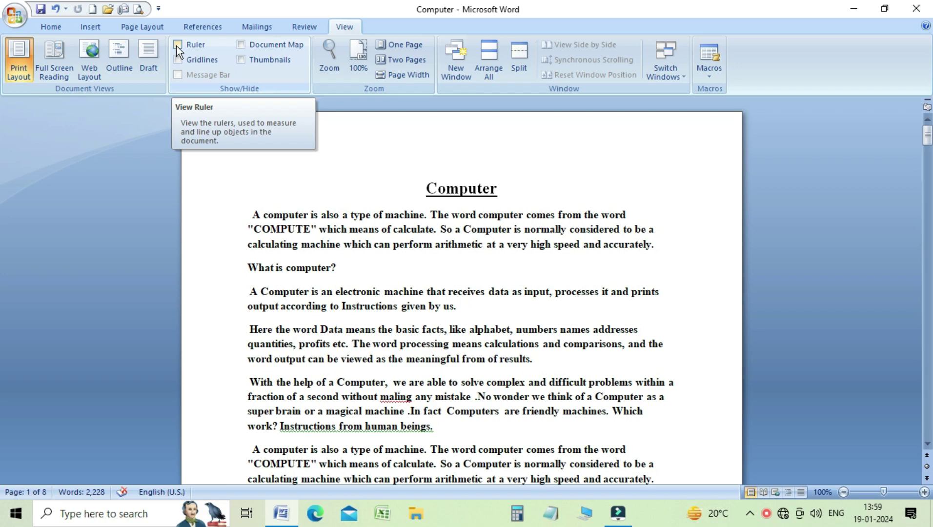
# Toggle the View tab's Ruler option on, off and back on so the rulers stay displayed.
pyautogui.click(177, 46)
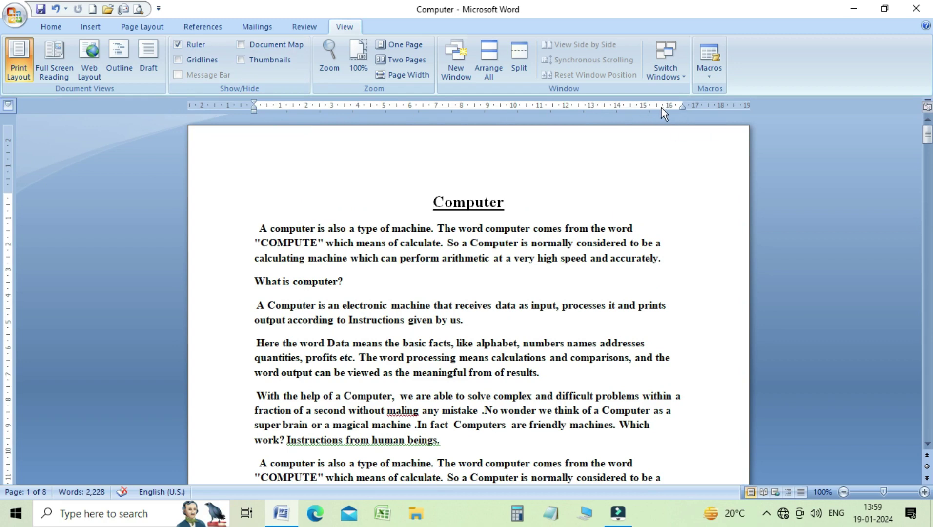
pyautogui.click(191, 44)
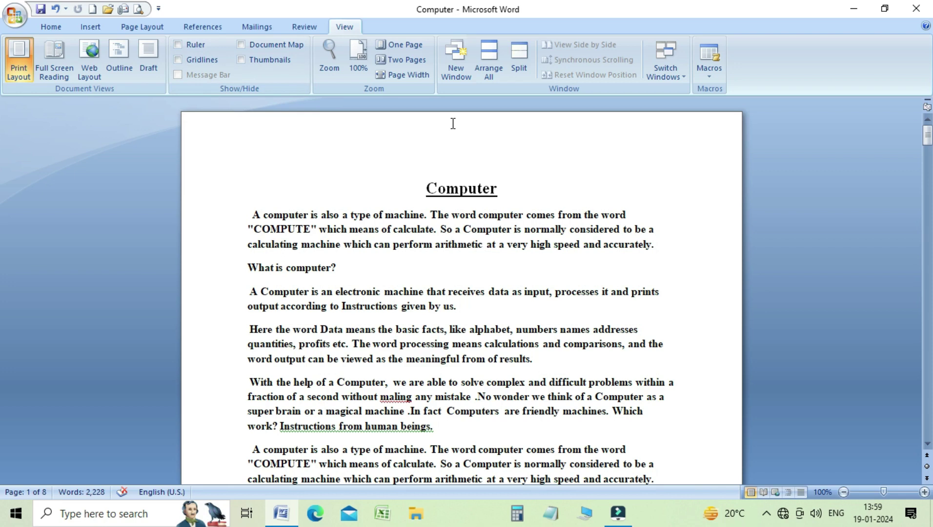
pyautogui.click(179, 48)
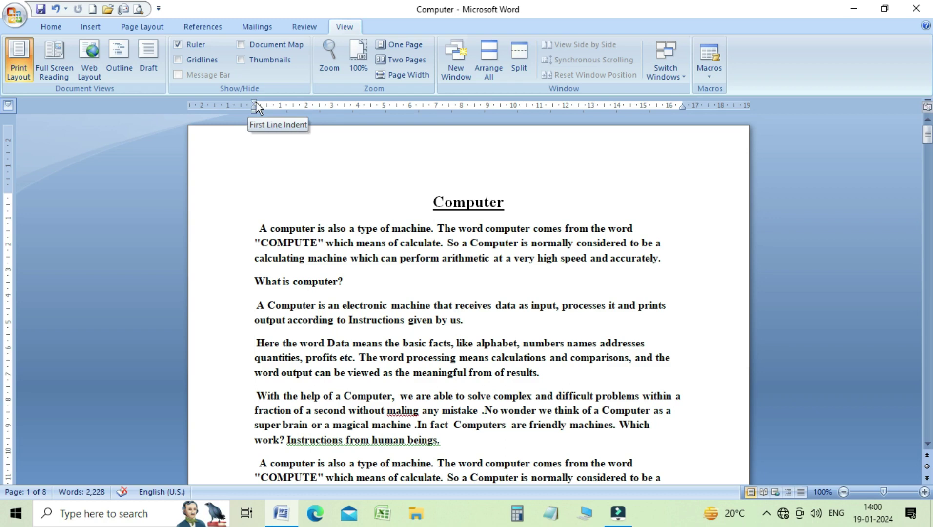
# Try and undo a first-line indent on the heading, then pull the right indent inward.
pyautogui.moveTo(255, 100); pyautogui.dragTo(275, 102)
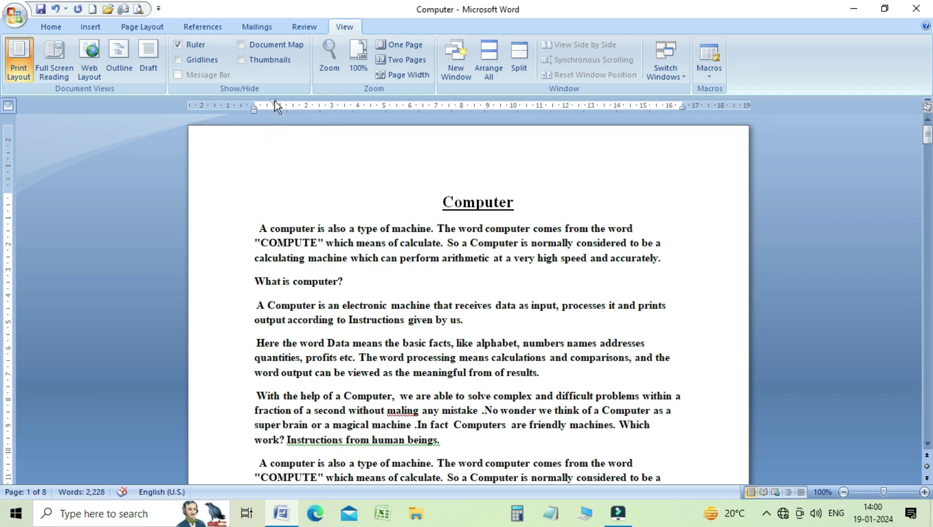
pyautogui.hotkey('ctrl', 'z')
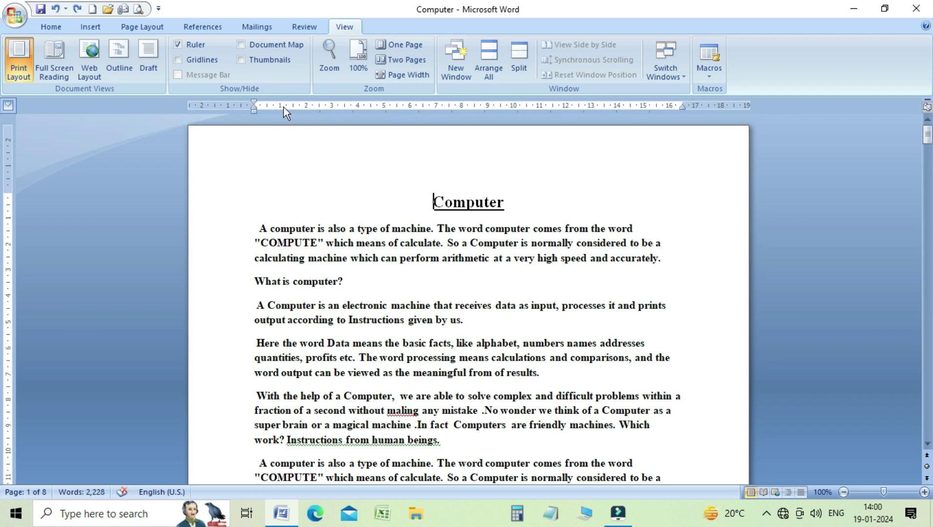
pyautogui.moveTo(682, 106); pyautogui.dragTo(631, 106)
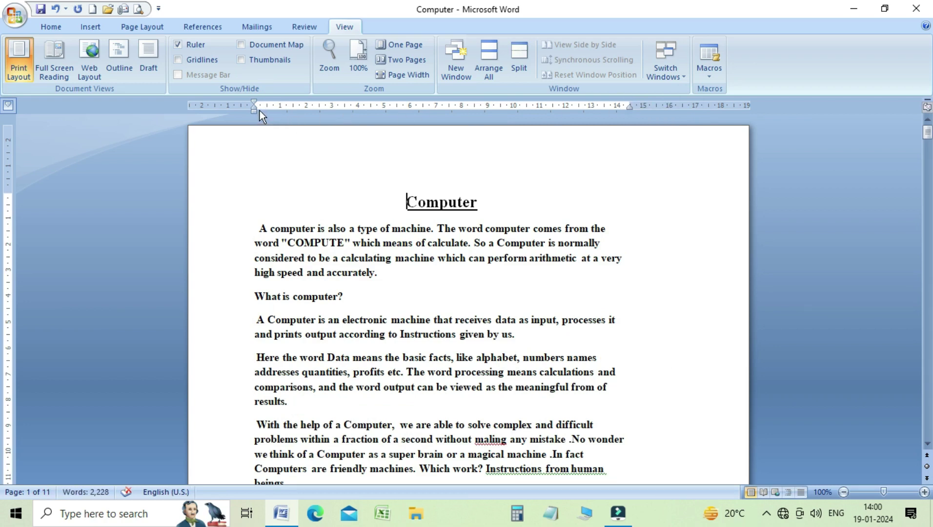
# Widen the left margin and enlarge the top margin to push the title down.
pyautogui.moveTo(256, 104); pyautogui.dragTo(295, 104)
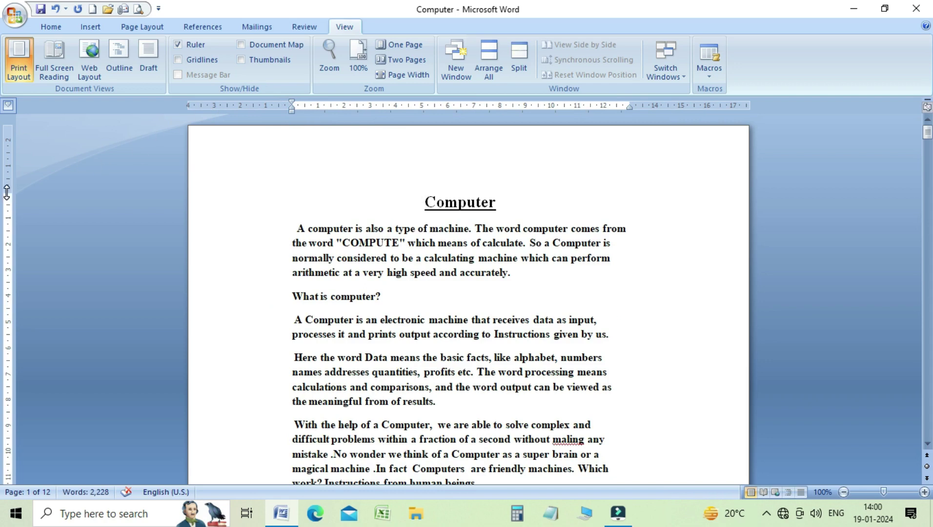
pyautogui.moveTo(7, 192); pyautogui.dragTo(6, 167)
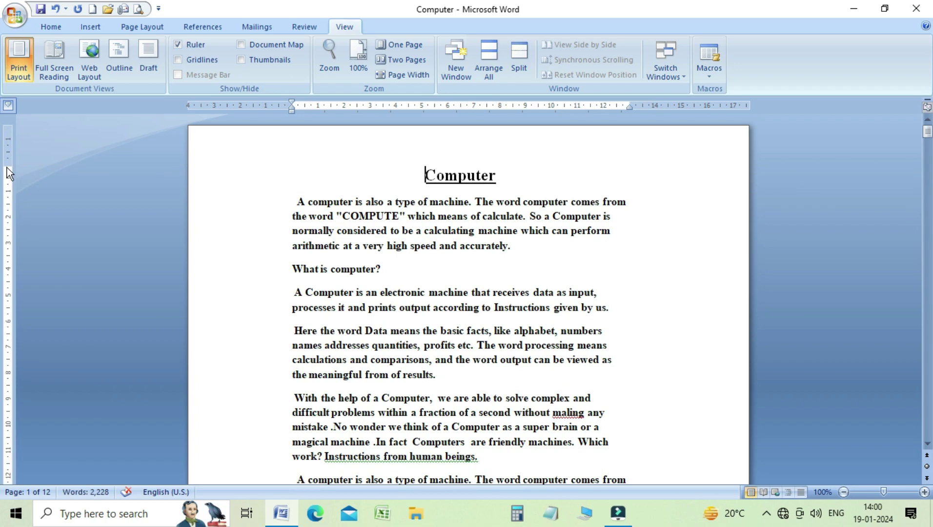
pyautogui.moveTo(6, 168); pyautogui.dragTo(12, 254)
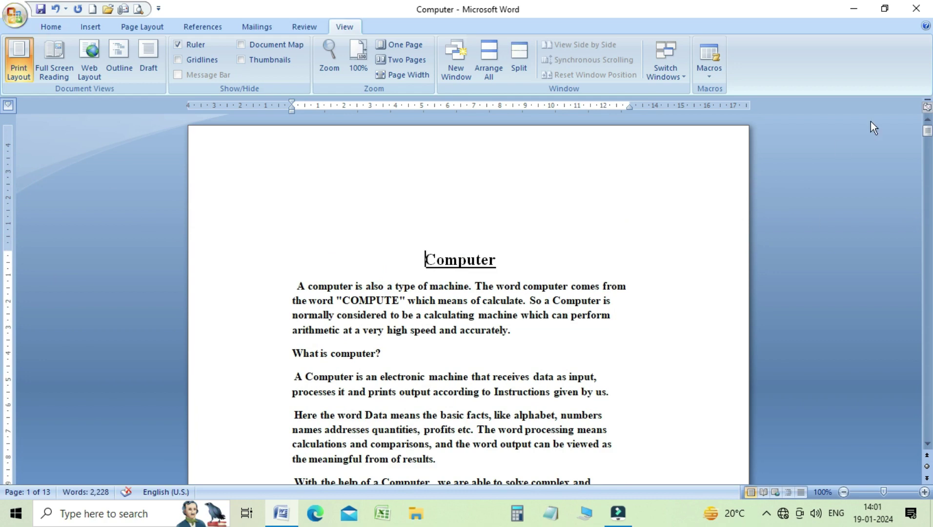
# Raise the bottom margin on the vertical ruler, then return to the top and undo the margin changes.
pyautogui.moveTo(927, 133); pyautogui.dragTo(926, 146)
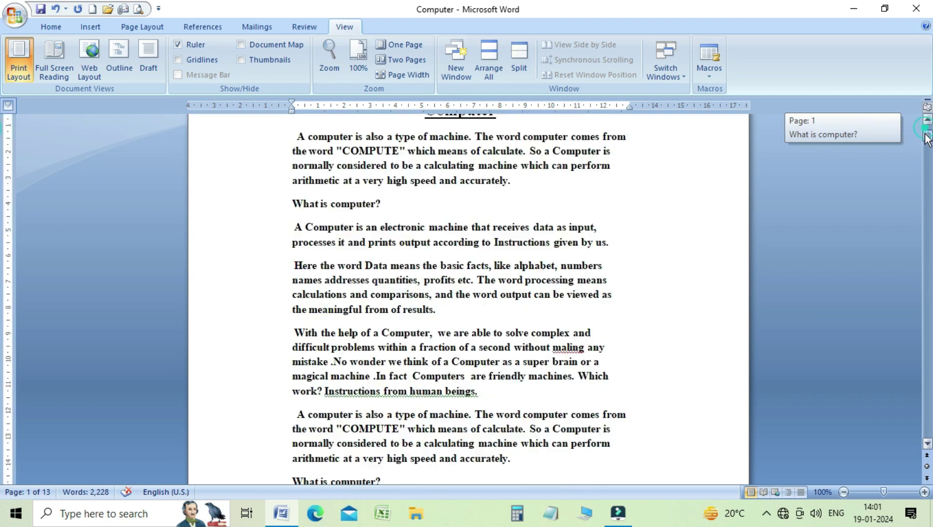
pyautogui.moveTo(7, 335); pyautogui.dragTo(8, 270)
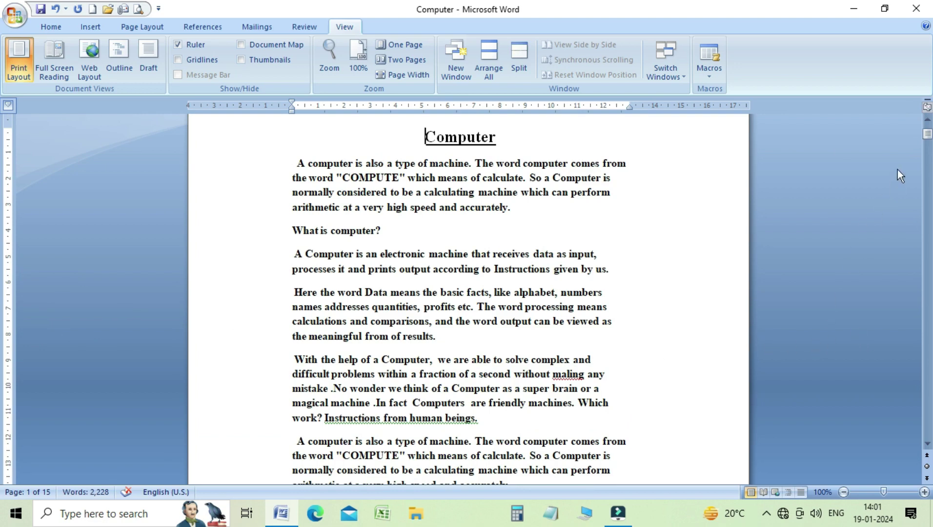
pyautogui.moveTo(927, 133); pyautogui.dragTo(929, 144)
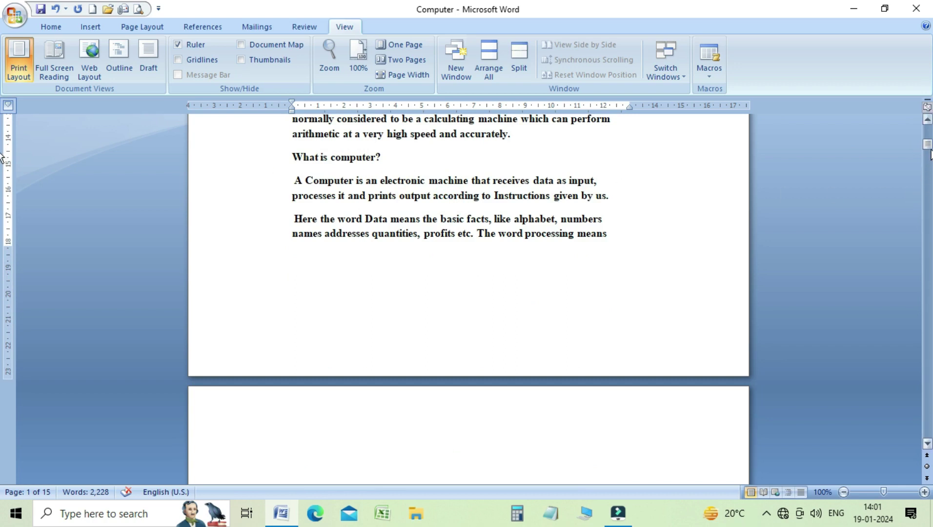
pyautogui.moveTo(929, 147); pyautogui.dragTo(928, 128)
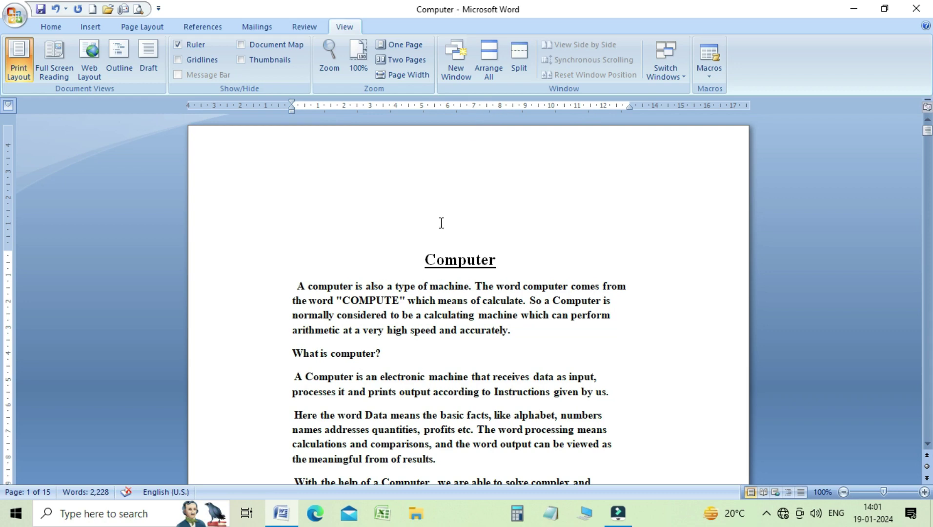
pyautogui.hotkey('ctrl', 'z')
pyautogui.hotkey('ctrl', 'z')
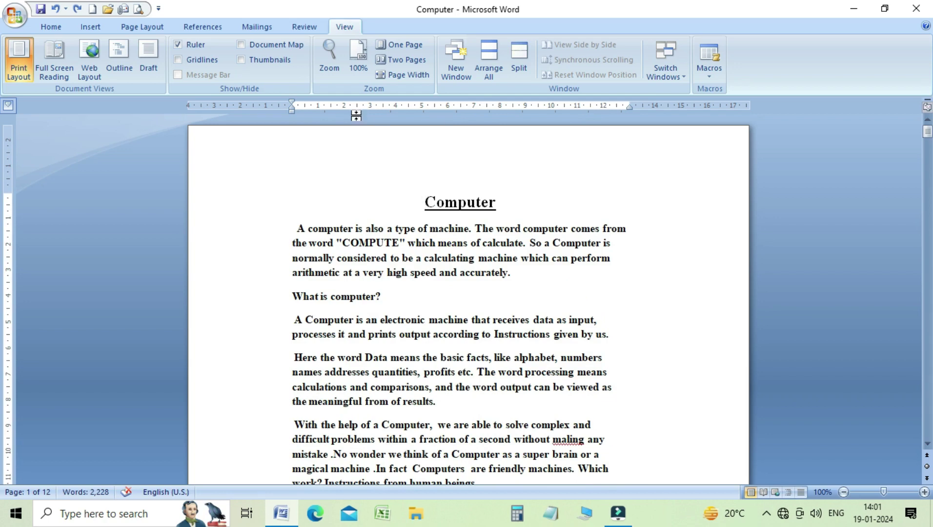
# Indent the first lines of the opening paragraph and the A Computer paragraph.
pyautogui.click(301, 224)
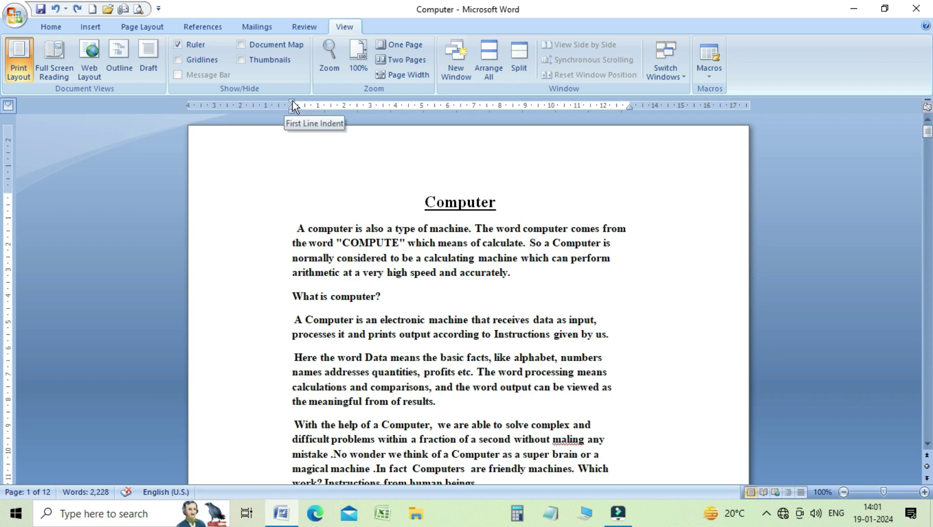
pyautogui.moveTo(293, 106); pyautogui.dragTo(337, 104)
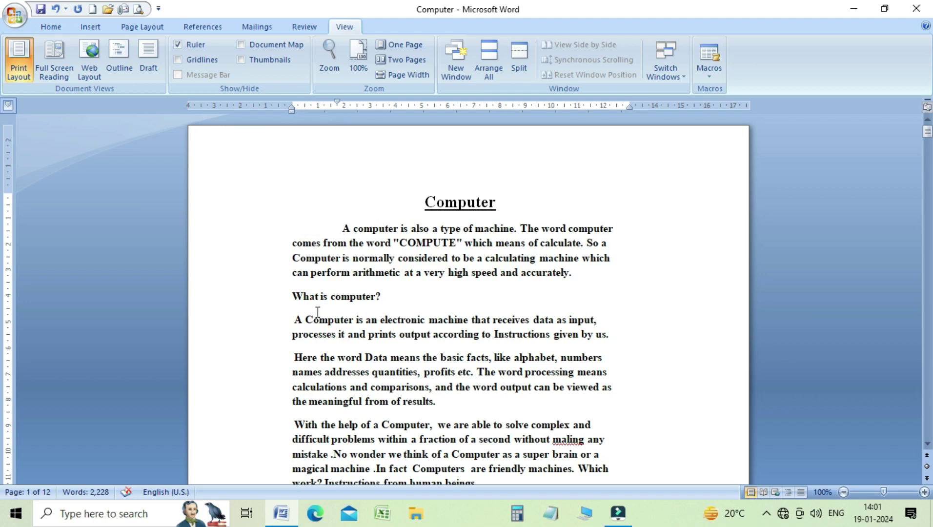
pyautogui.click(296, 321)
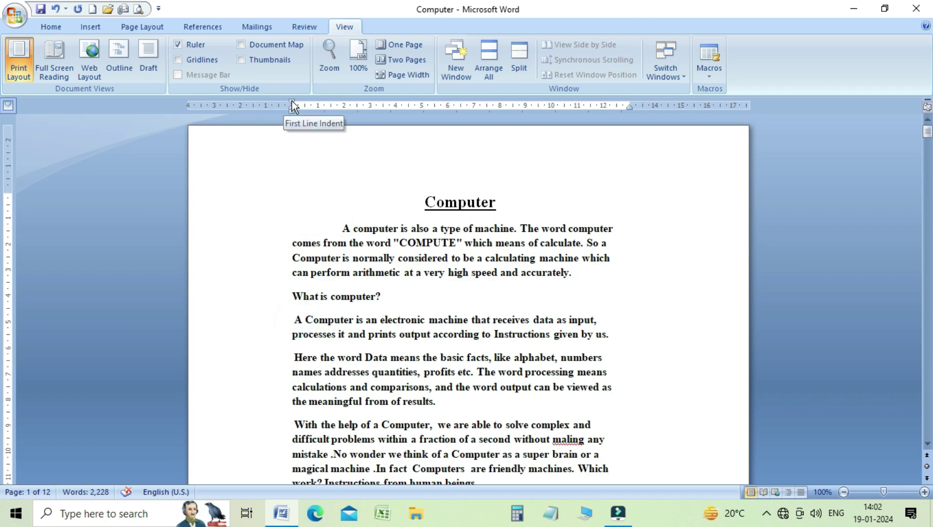
pyautogui.moveTo(292, 101); pyautogui.dragTo(291, 102)
pyautogui.moveTo(318, 105); pyautogui.dragTo(334, 103)
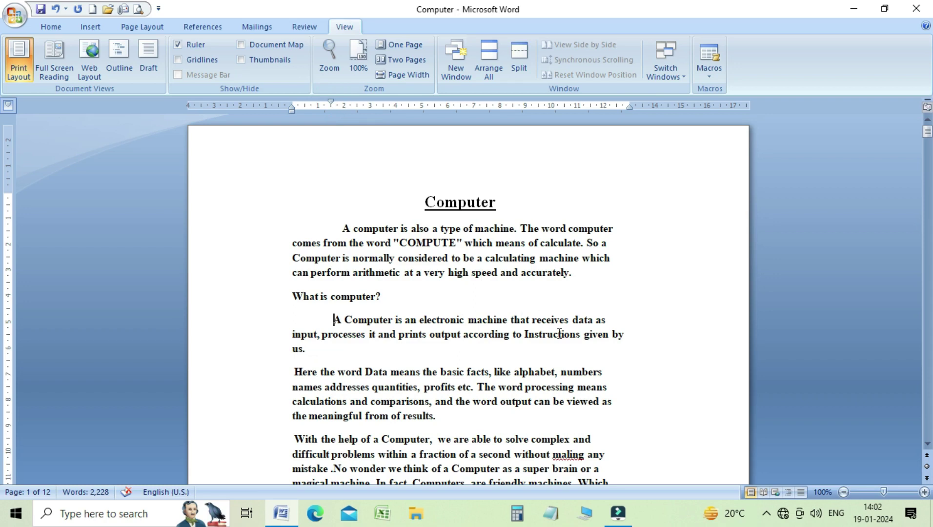
# Pull in the right indent of the Here the word Data paragraph.
pyautogui.click(607, 372)
pyautogui.moveTo(632, 111); pyautogui.dragTo(589, 121)
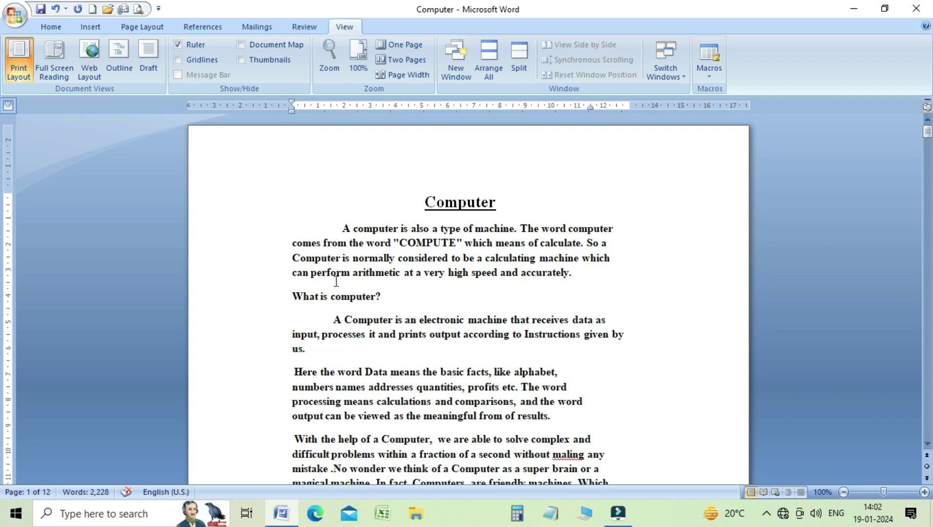
pyautogui.click(299, 365)
# Give the Here the word Data paragraph a hanging indent and fine-tune its position.
pyautogui.click(296, 372)
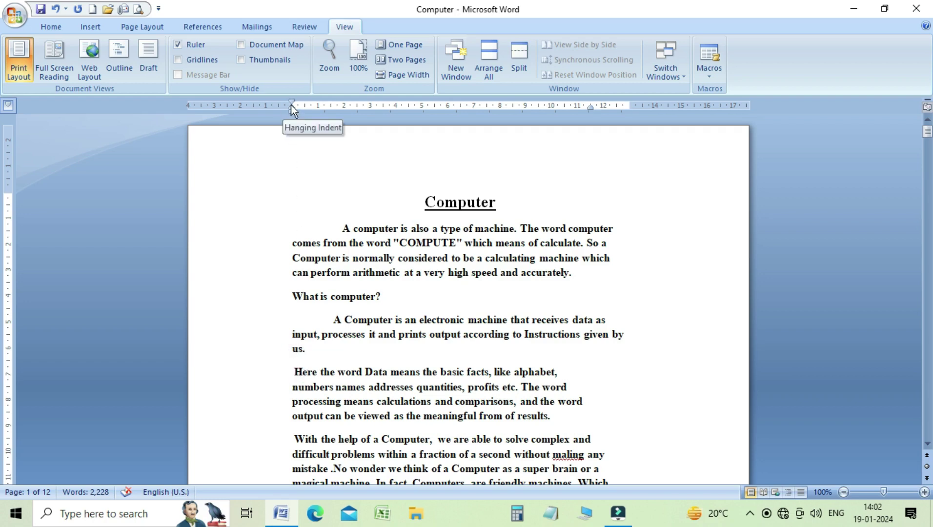
pyautogui.moveTo(291, 105); pyautogui.dragTo(328, 112)
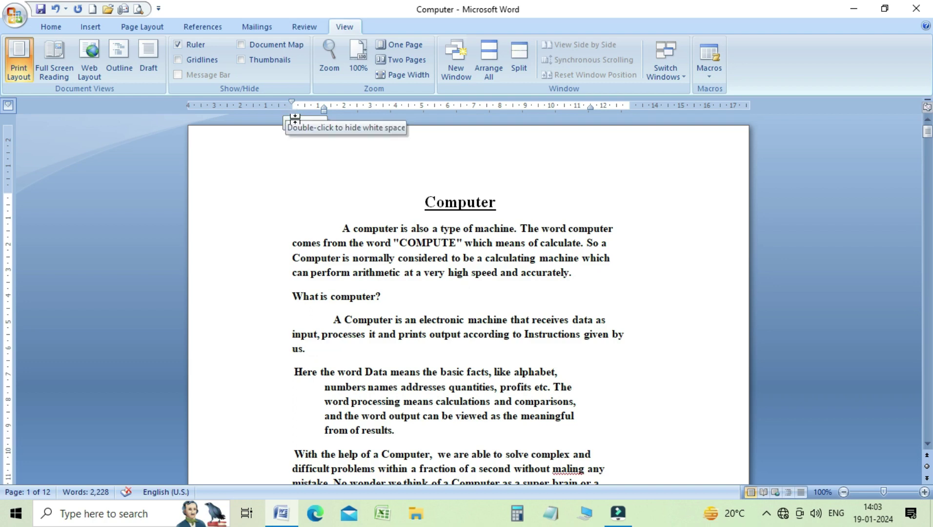
pyautogui.moveTo(328, 109); pyautogui.dragTo(318, 108)
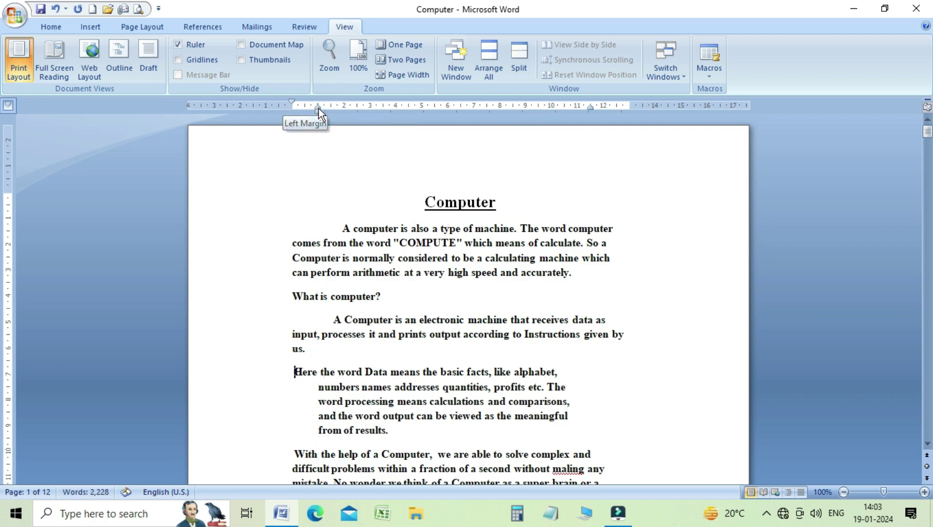
pyautogui.click(332, 320)
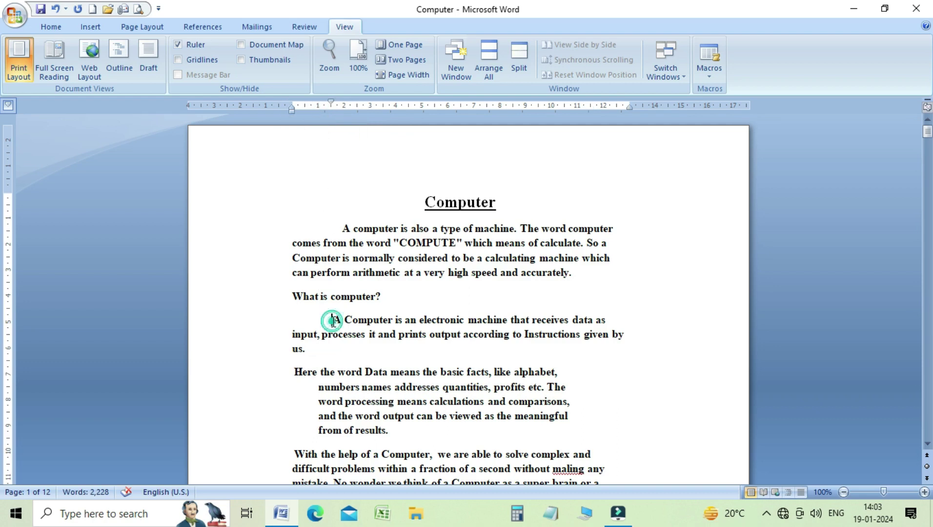
# Indent the first line of the With the help of a Computer paragraph.
pyautogui.click(293, 454)
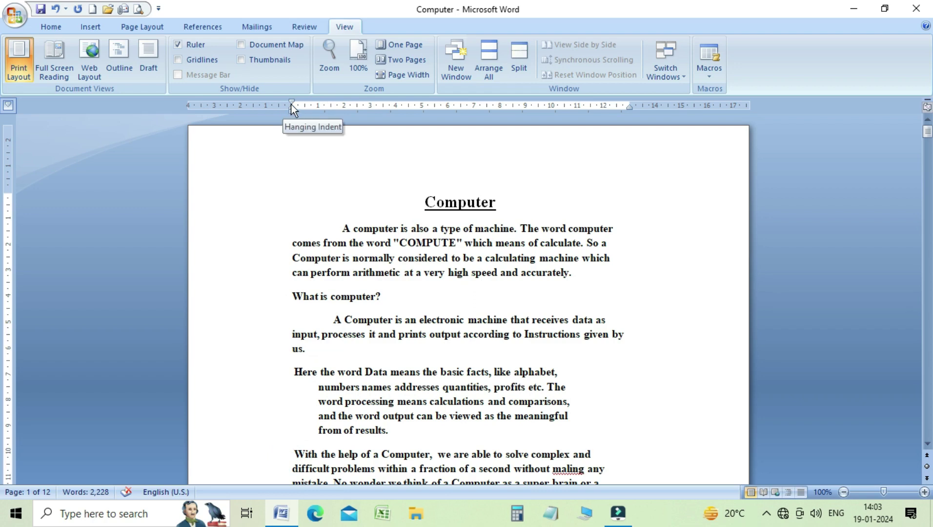
pyautogui.moveTo(292, 104); pyautogui.dragTo(326, 104)
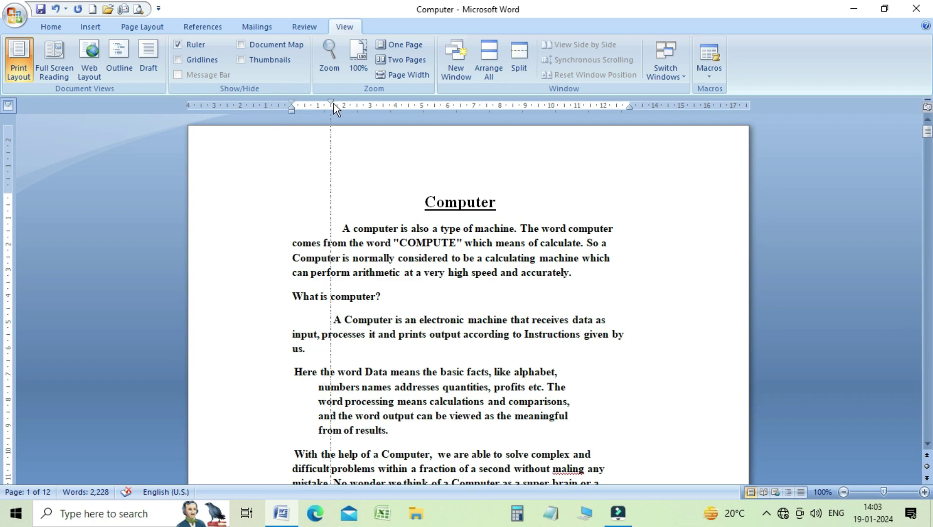
pyautogui.moveTo(326, 104); pyautogui.dragTo(332, 104)
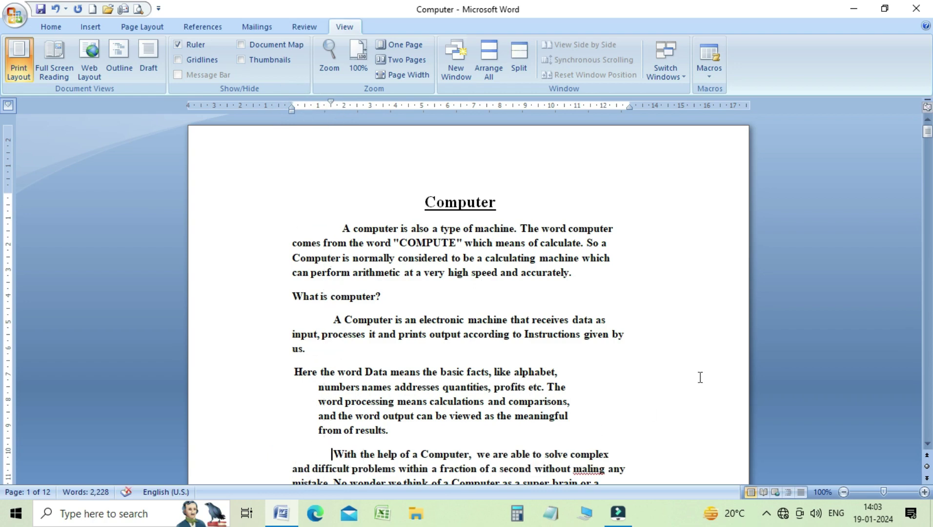
pyautogui.moveTo(928, 141); pyautogui.dragTo(928, 142)
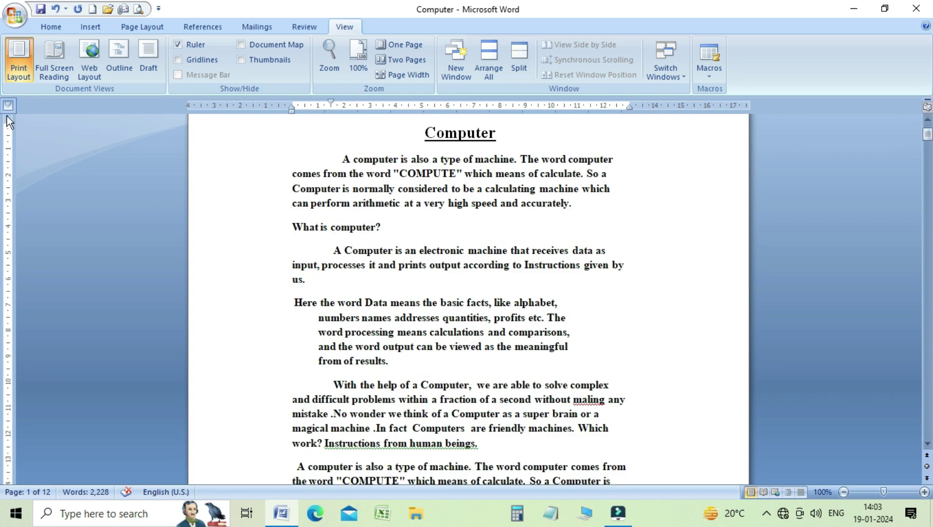
# Drag the top margin down, then restore it to its original position.
pyautogui.moveTo(929, 139); pyautogui.dragTo(929, 131)
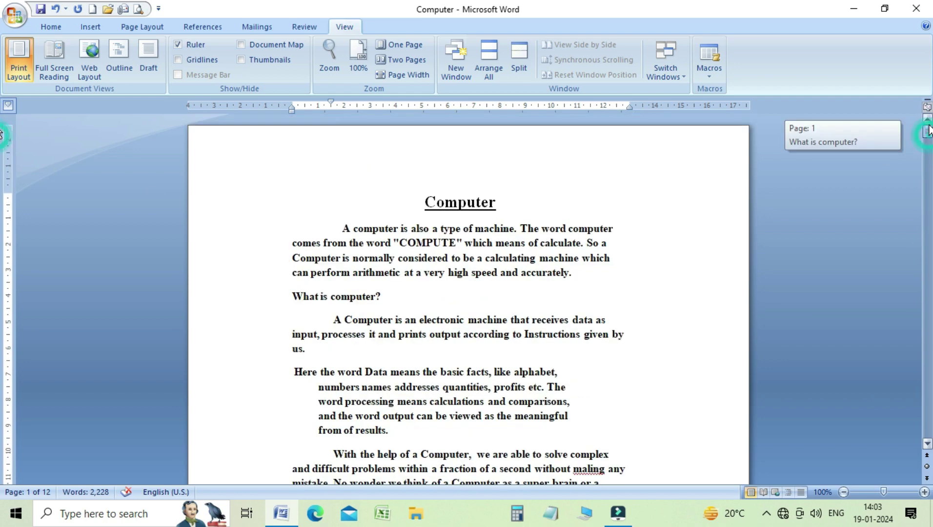
pyautogui.moveTo(9, 189); pyautogui.dragTo(9, 174)
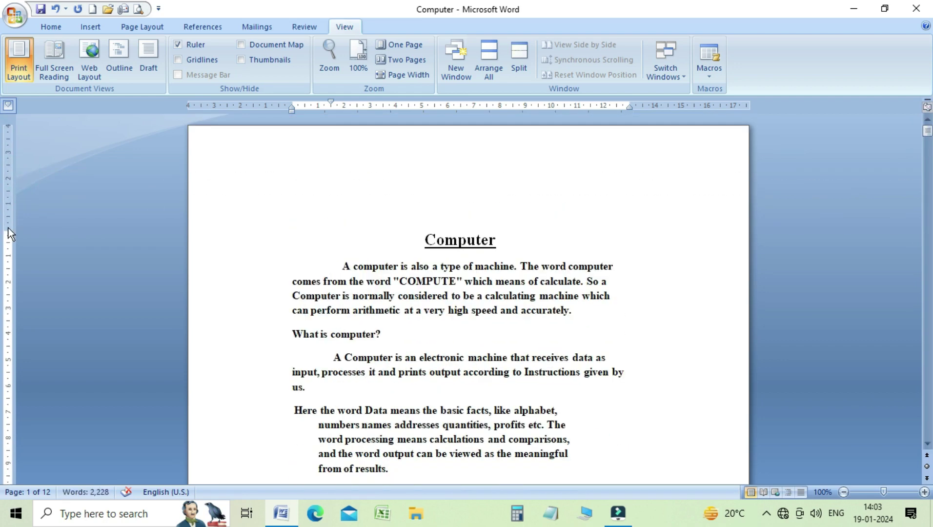
pyautogui.moveTo(8, 228); pyautogui.dragTo(9, 197)
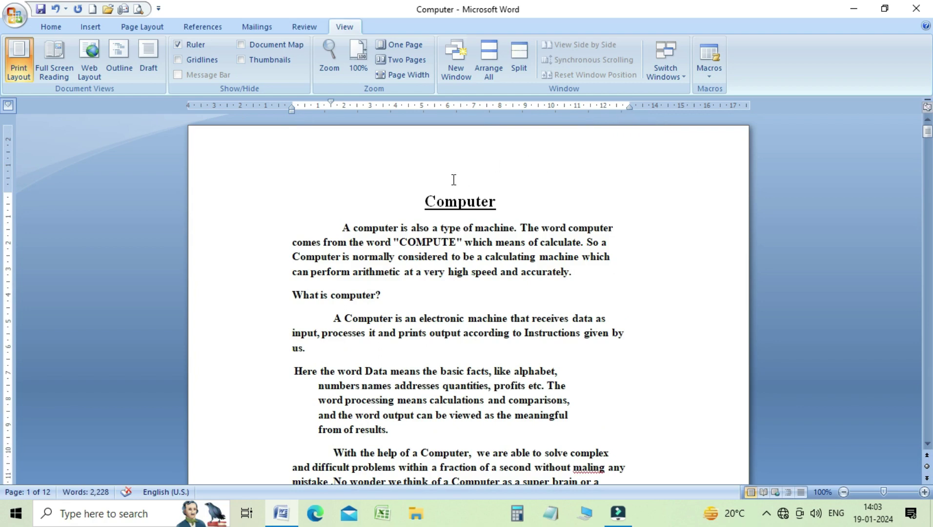
# Toggle the ruler off and on, then show the A computer paragraph's indent settings on Page Layout.
pyautogui.click(178, 45)
pyautogui.click(179, 44)
pyautogui.moveTo(928, 131); pyautogui.dragTo(928, 140)
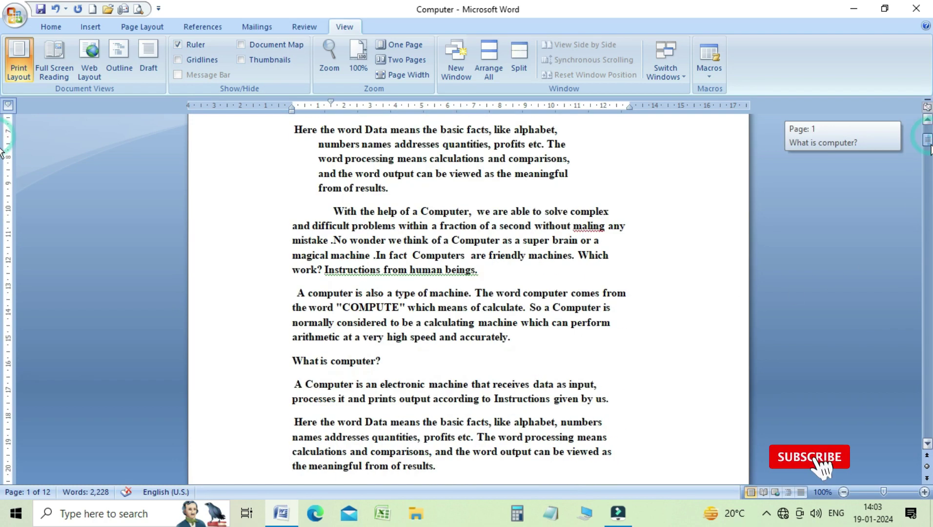
pyautogui.click(298, 292)
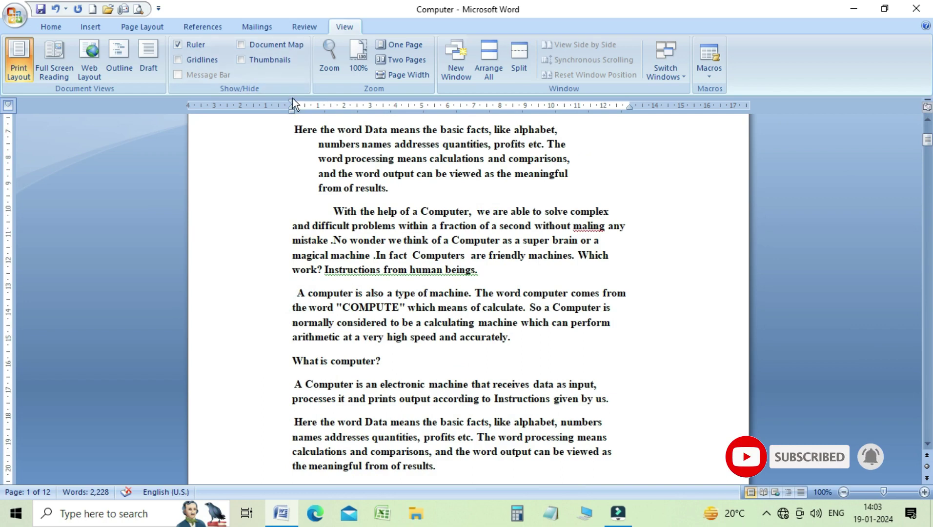
pyautogui.click(157, 28)
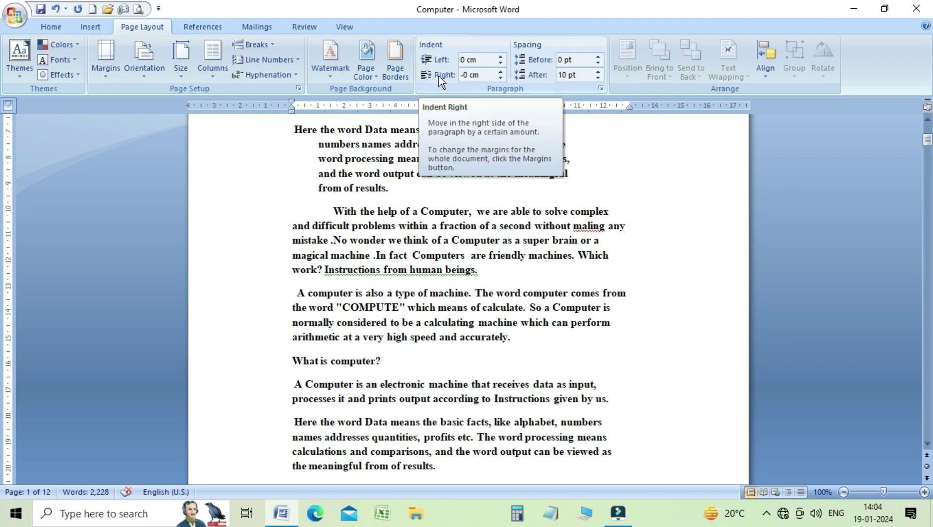
# Indent the 'A computer is also a type of machine' paragraph 0.7 cm left and 0.4 cm right.
pyautogui.click(501, 57)
pyautogui.click(501, 57)
pyautogui.click(501, 57)
pyautogui.click(501, 57)
pyautogui.click(501, 57)
pyautogui.click(501, 57)
pyautogui.click(501, 57)
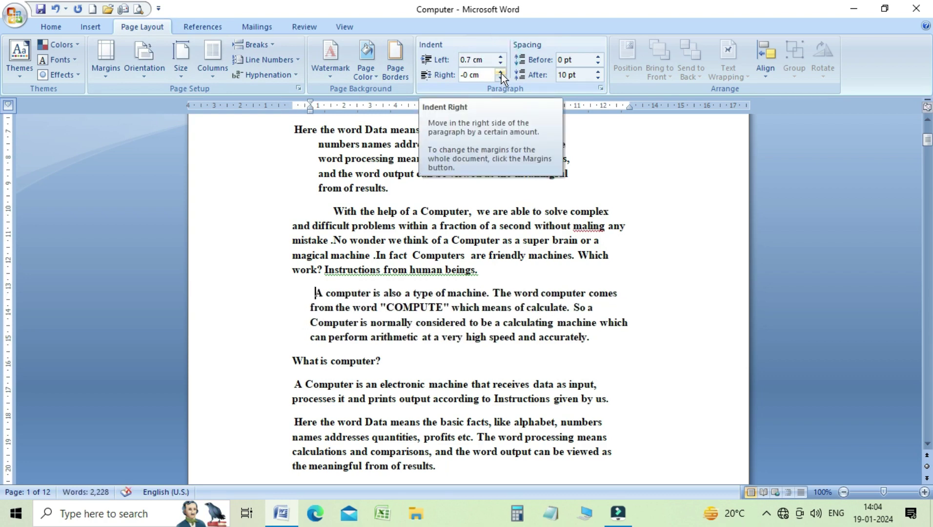
pyautogui.click(500, 72)
pyautogui.click(501, 72)
pyautogui.click(500, 72)
pyautogui.click(500, 72)
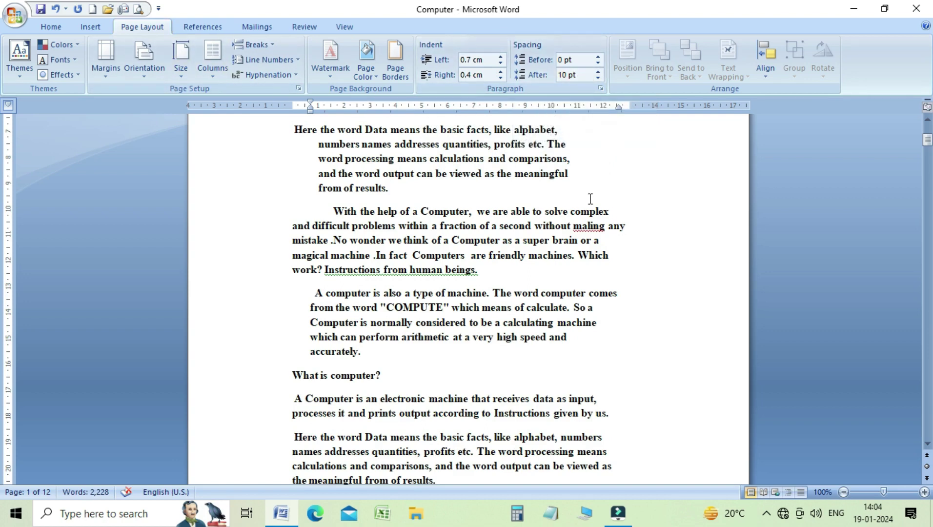
# Give the 'What is computer?' heading 30 pt spacing before and Auto spacing after.
pyautogui.click(929, 143)
pyautogui.moveTo(928, 143); pyautogui.dragTo(928, 132)
pyautogui.click(293, 295)
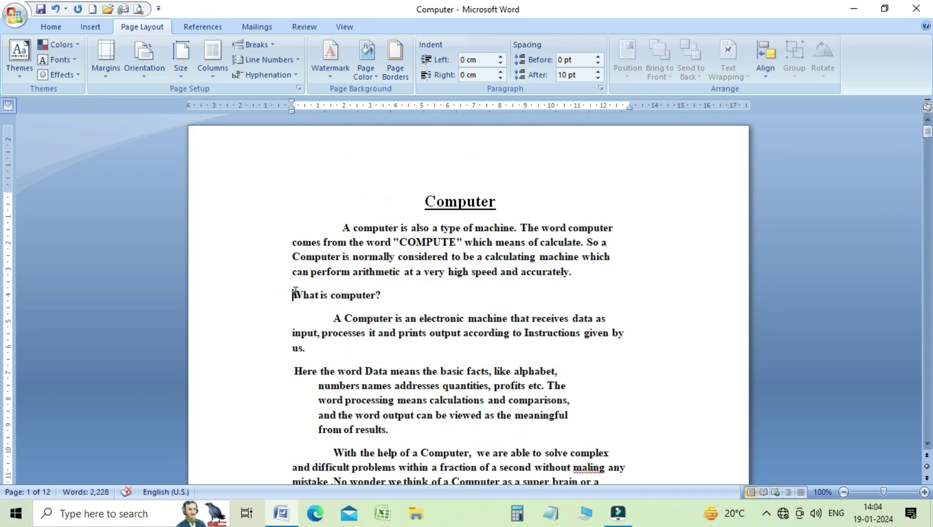
pyautogui.click(598, 57)
pyautogui.click(598, 57)
pyautogui.click(598, 57)
pyautogui.click(598, 57)
pyautogui.click(598, 58)
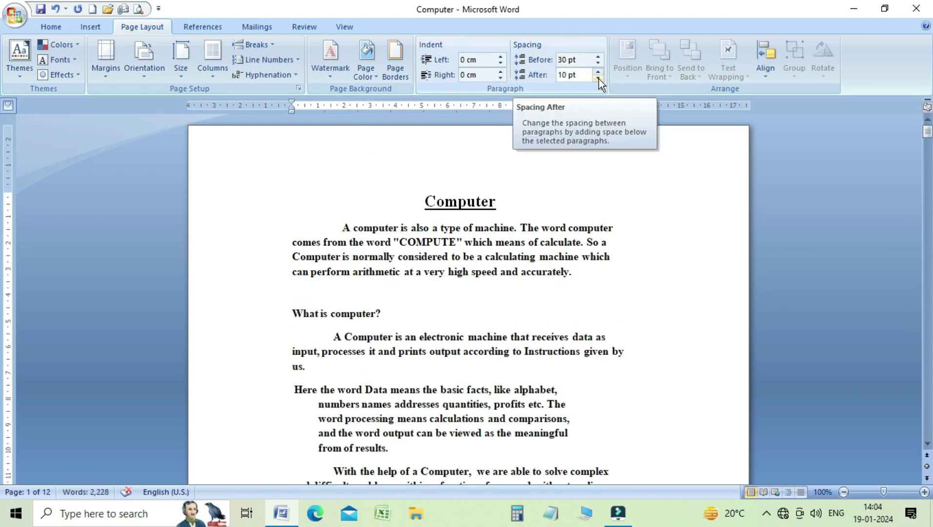
pyautogui.click(598, 78)
pyautogui.click(598, 78)
pyautogui.click(598, 78)
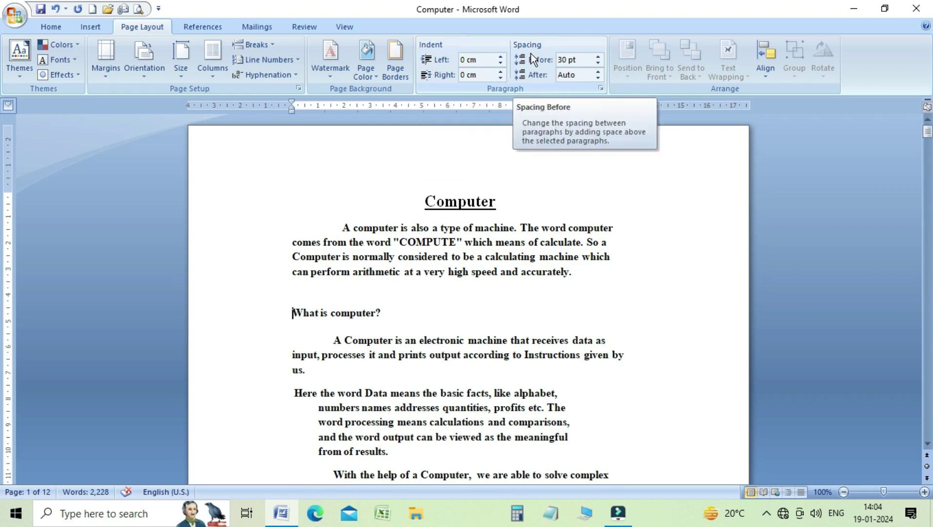
# On the View tab, toggle Ruler off and on, then switch on Gridlines.
pyautogui.click(347, 27)
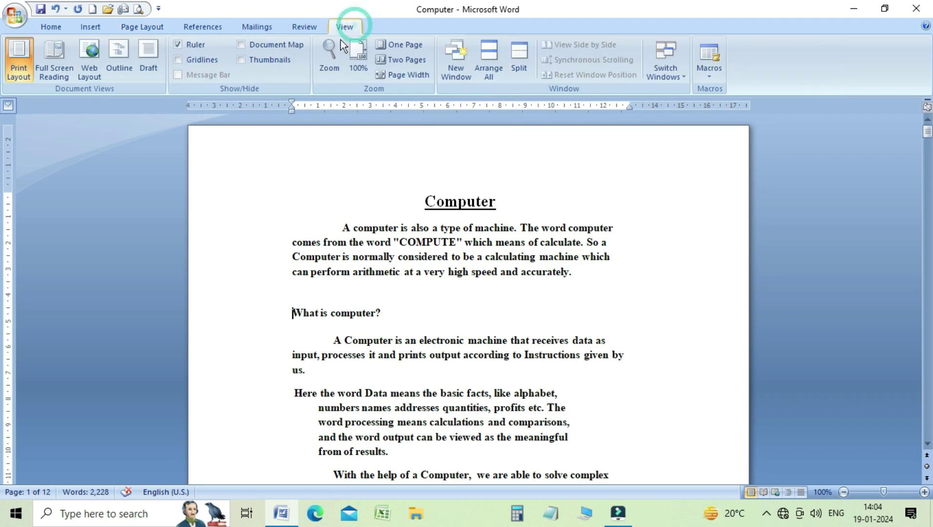
pyautogui.click(203, 50)
pyautogui.click(203, 50)
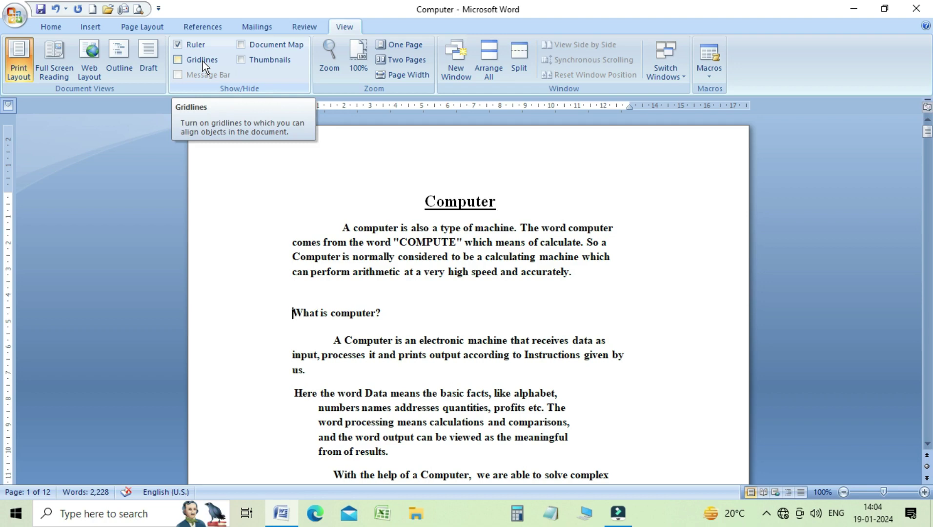
pyautogui.click(203, 61)
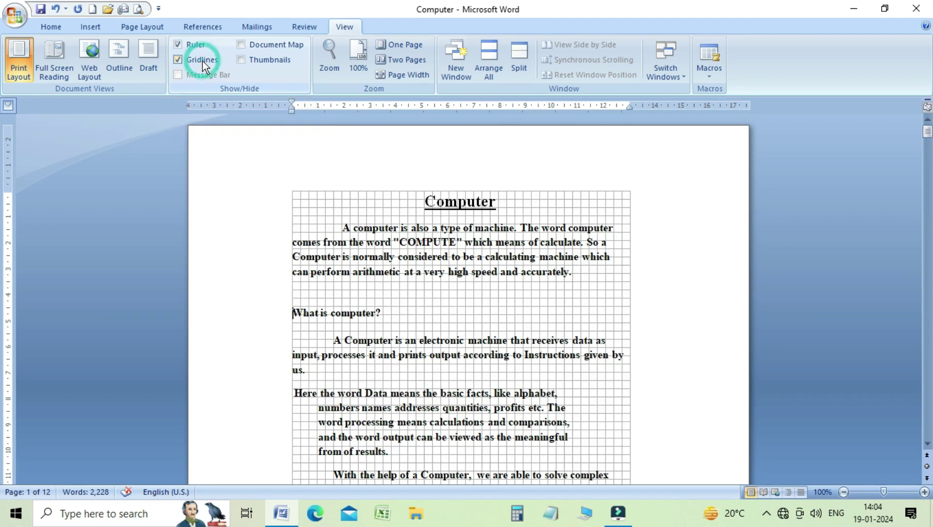
pyautogui.moveTo(927, 132); pyautogui.dragTo(927, 162)
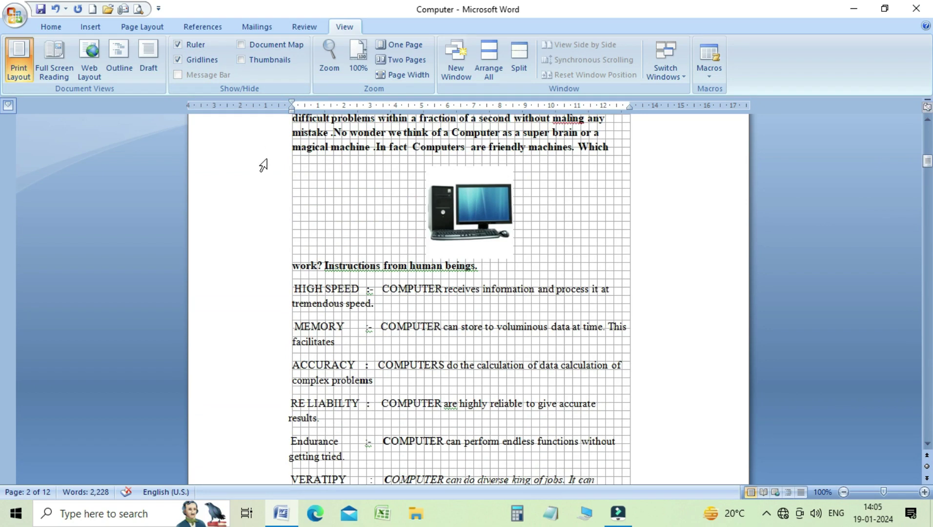
# Turn off Gridlines, then remove the computer picture and paste it back in.
pyautogui.click(178, 60)
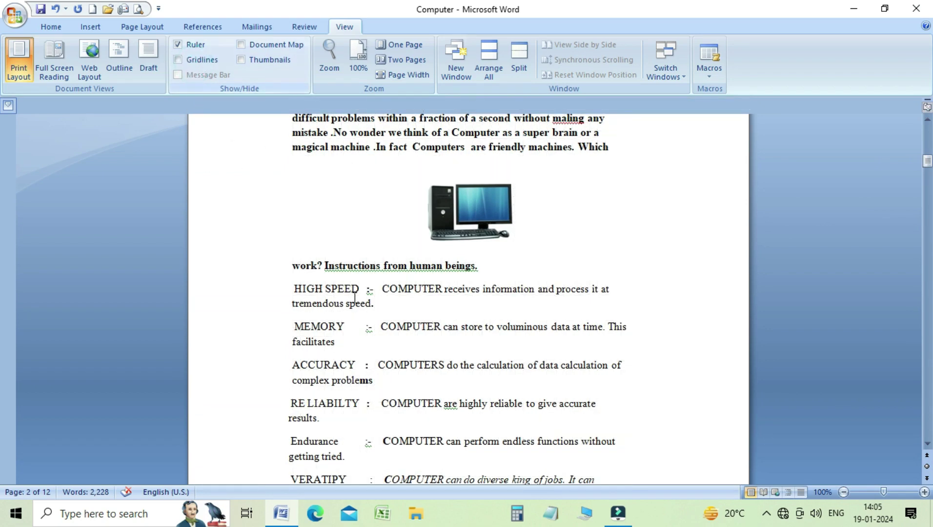
pyautogui.click(440, 229)
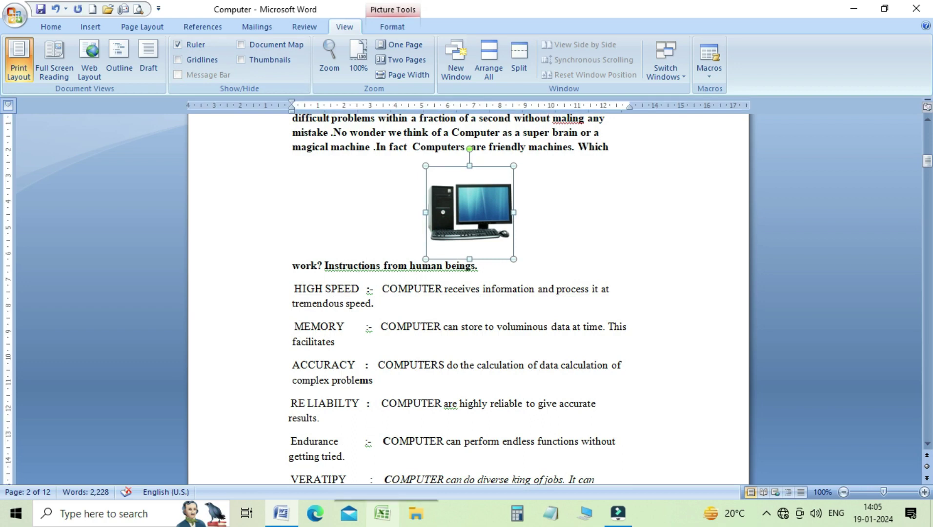
pyautogui.press('Delete')
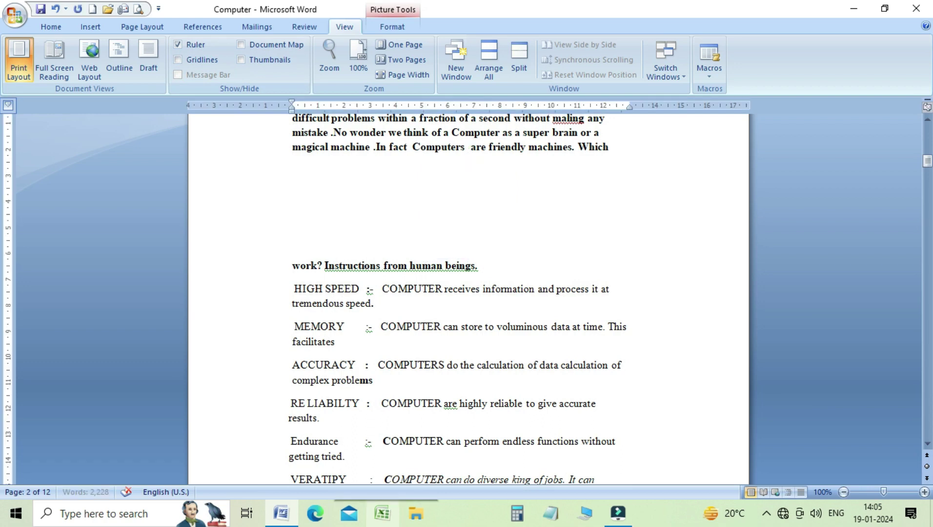
pyautogui.hotkey('ctrl', 'v')
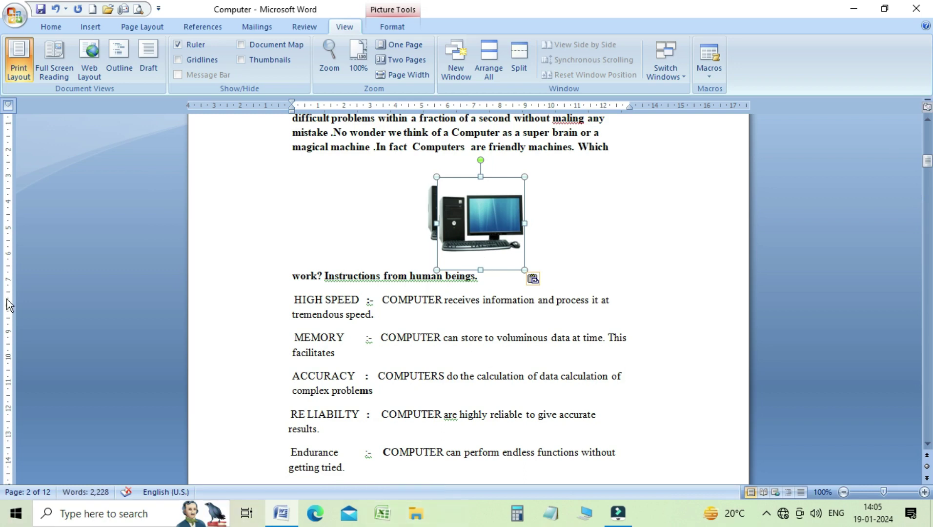
# Drag copies of the picture left and right to form a row of three, then select each.
pyautogui.moveTo(463, 266); pyautogui.dragTo(352, 218)
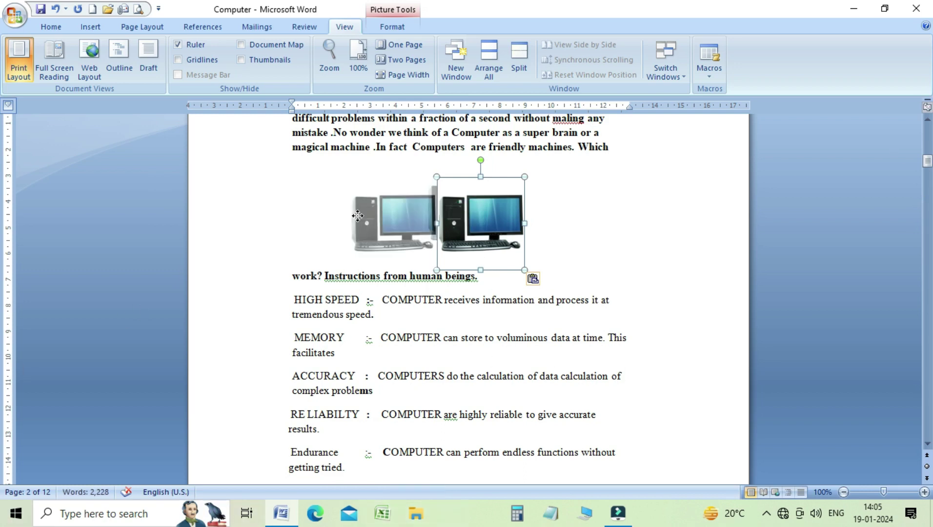
pyautogui.moveTo(461, 211); pyautogui.dragTo(599, 220)
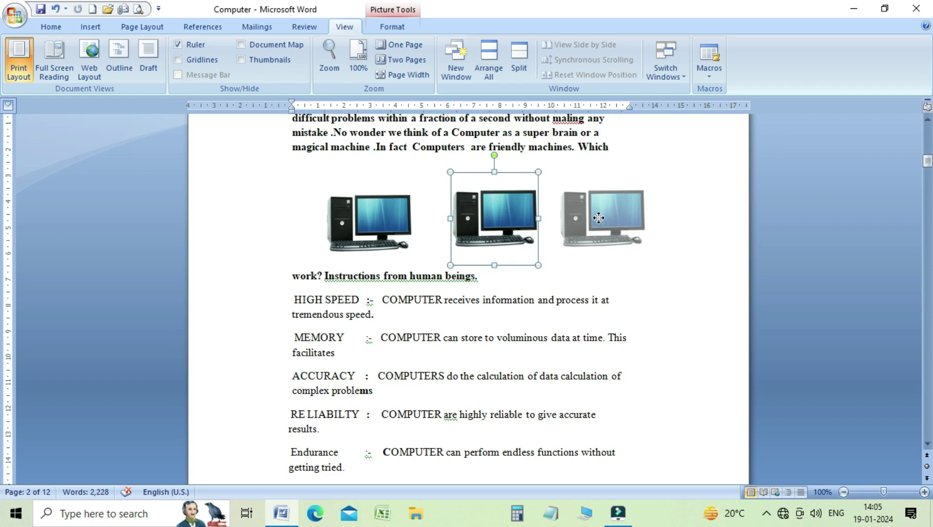
pyautogui.click(436, 218)
pyautogui.click(503, 219)
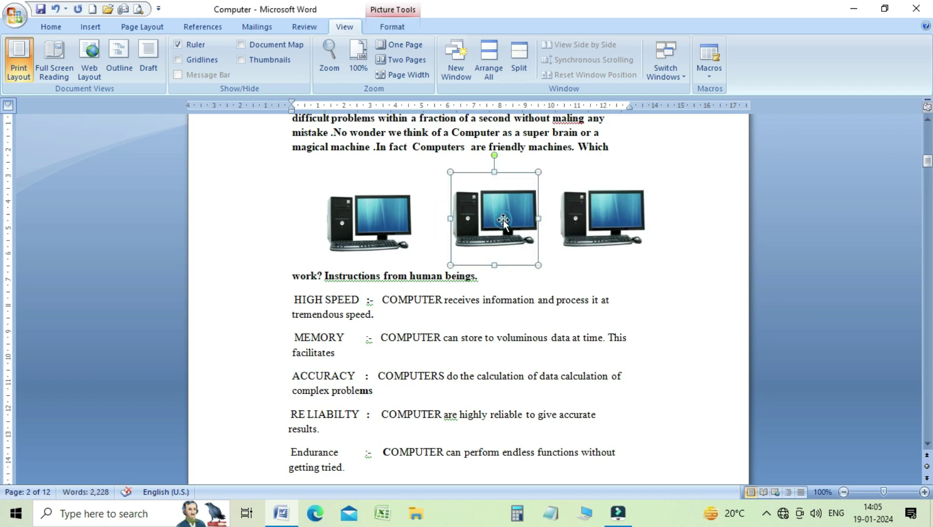
pyautogui.click(606, 218)
pyautogui.click(410, 218)
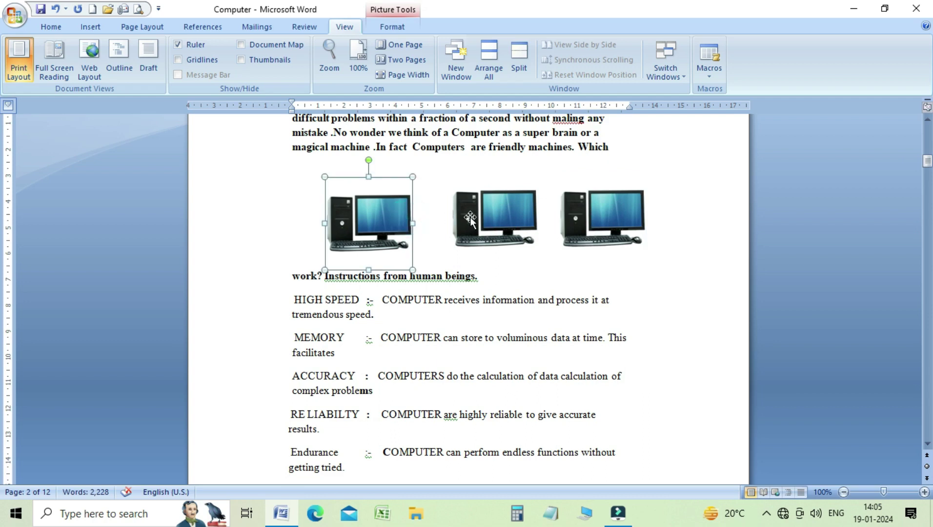
pyautogui.click(506, 221)
pyautogui.click(607, 222)
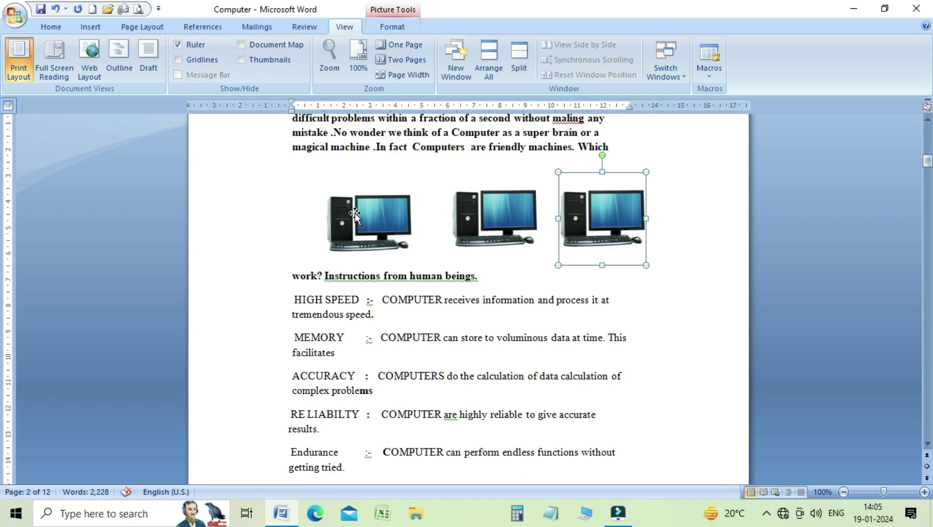
# Turn gridlines back on and shift the first and second computer pictures left toward each other.
pyautogui.click(189, 62)
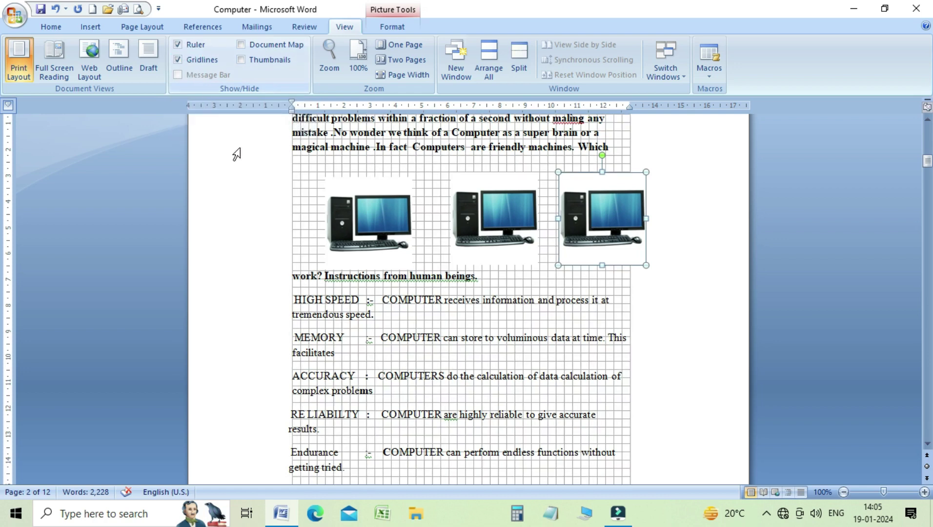
pyautogui.moveTo(372, 211)
pyautogui.mouseDown()
pyautogui.moveTo(339, 213)
pyautogui.moveTo(357, 219)
pyautogui.mouseUp()
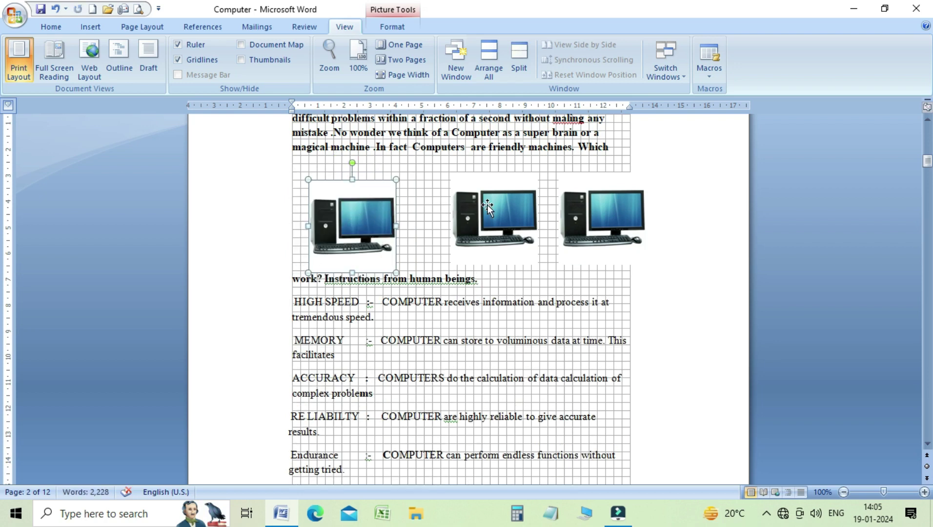
pyautogui.moveTo(487, 205); pyautogui.dragTo(476, 224)
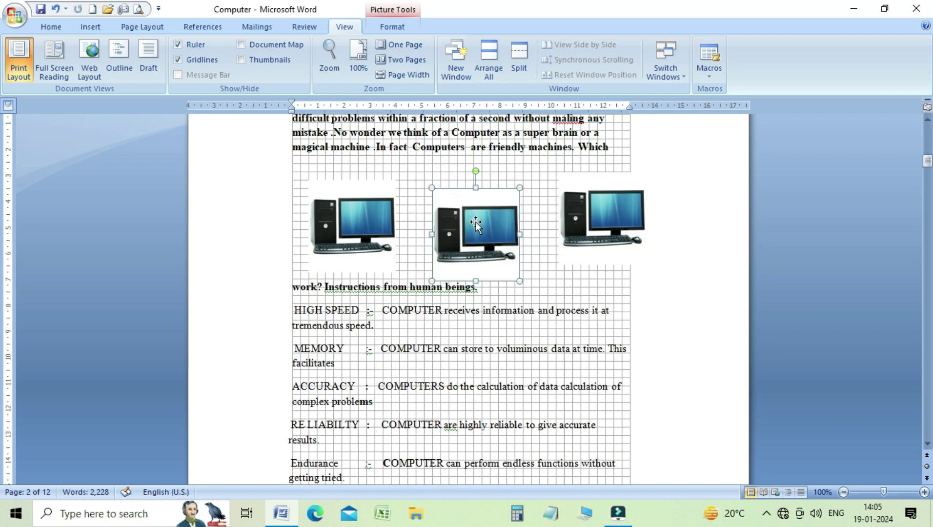
pyautogui.hotkey('ctrl', 'z')
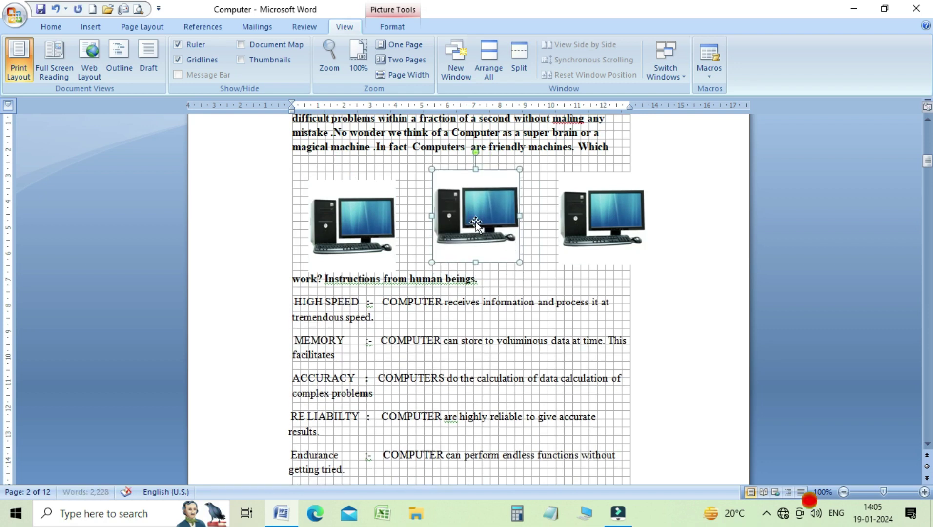
pyautogui.hotkey('ctrl', 'y')
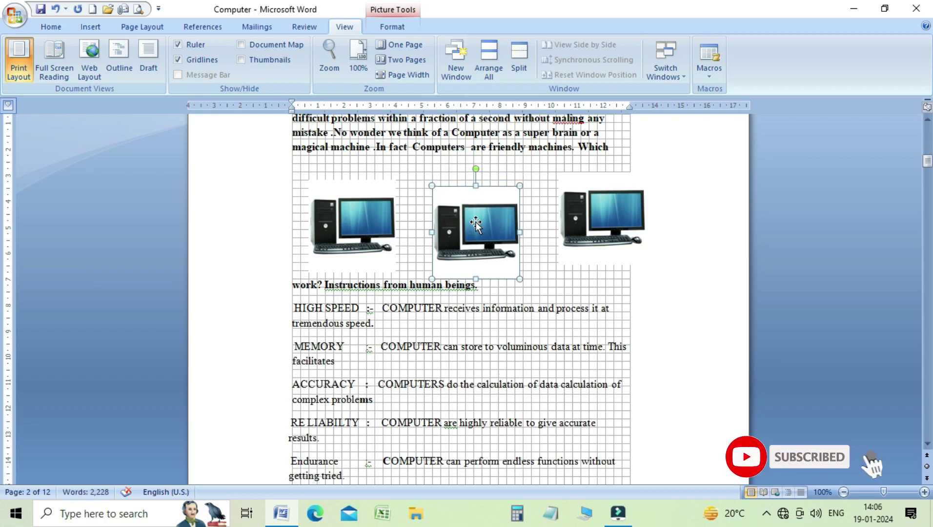
pyautogui.hotkey('ctrl', 'z')
pyautogui.hotkey('ctrl', 'z')
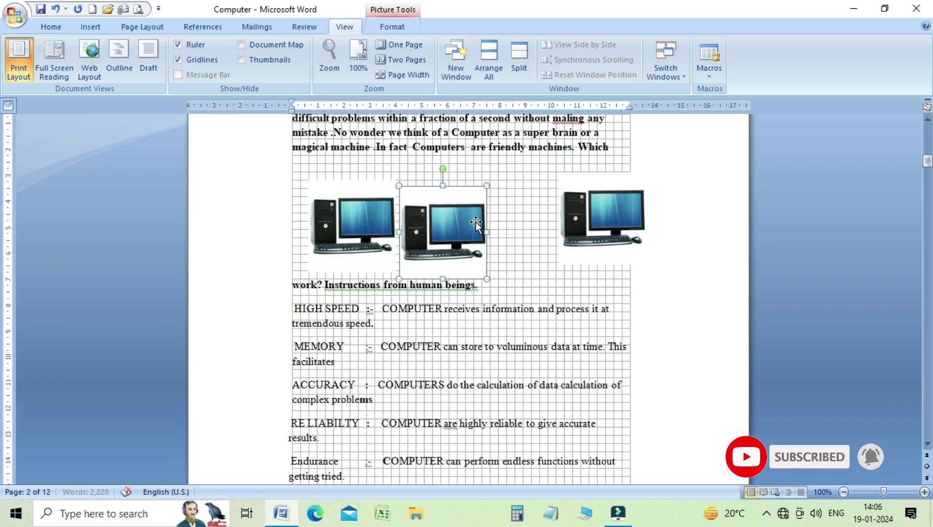
pyautogui.click(512, 234)
# Nudge the third computer picture left, closer to the other two.
pyautogui.click(638, 213)
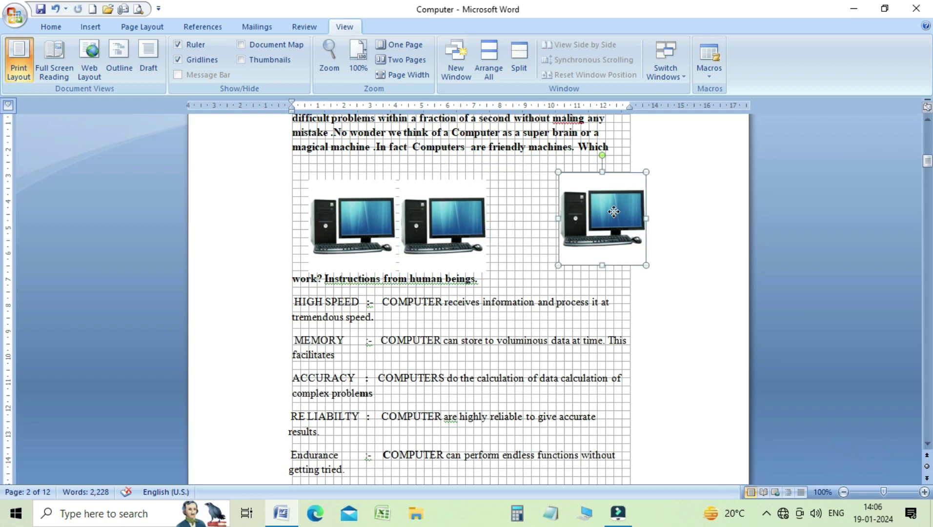
pyautogui.press('Left')
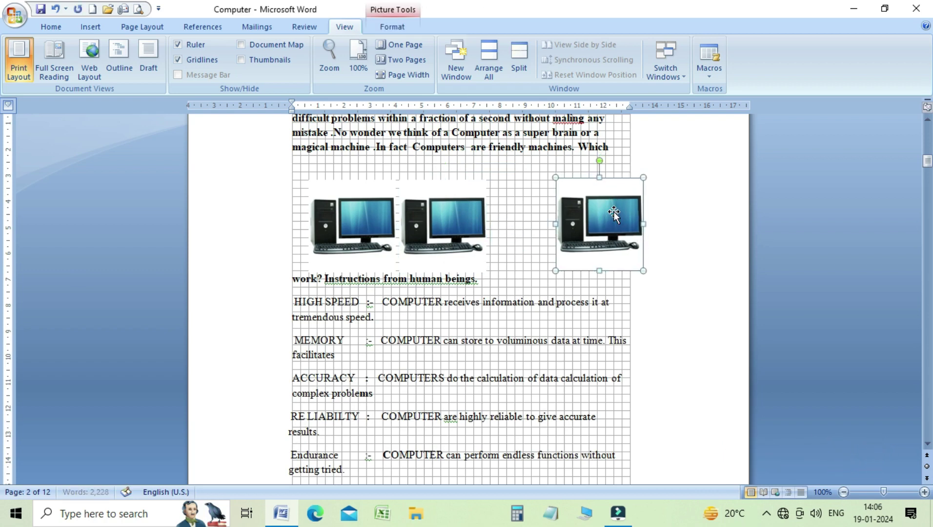
pyautogui.press('Left')
pyautogui.press('Left')
pyautogui.press('Left')
pyautogui.press('Left')
pyautogui.press('Left')
pyautogui.press('Left')
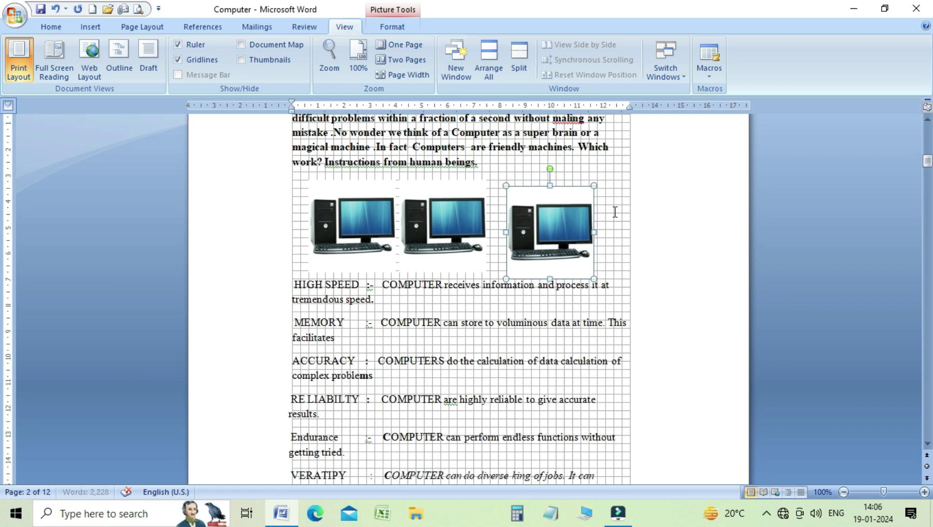
pyautogui.press('Left')
pyautogui.press('Left')
pyautogui.press('Left')
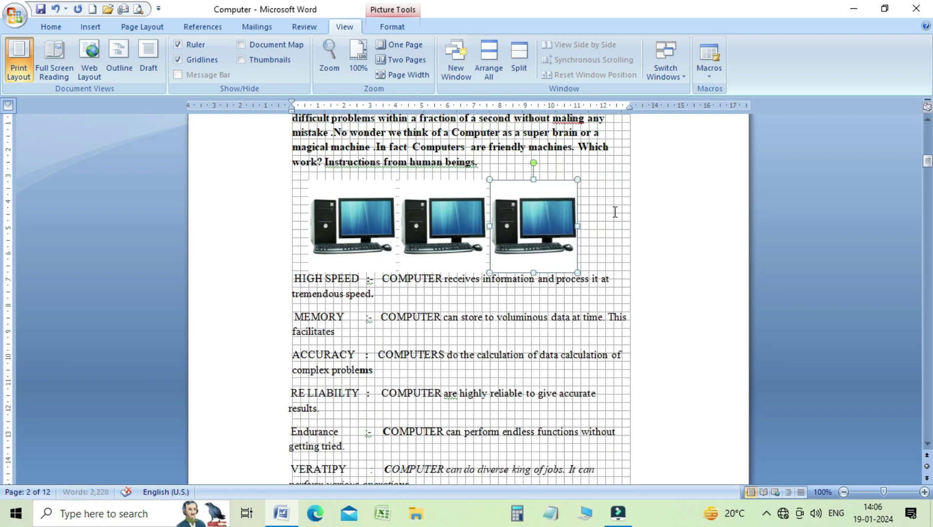
pyautogui.press('Left')
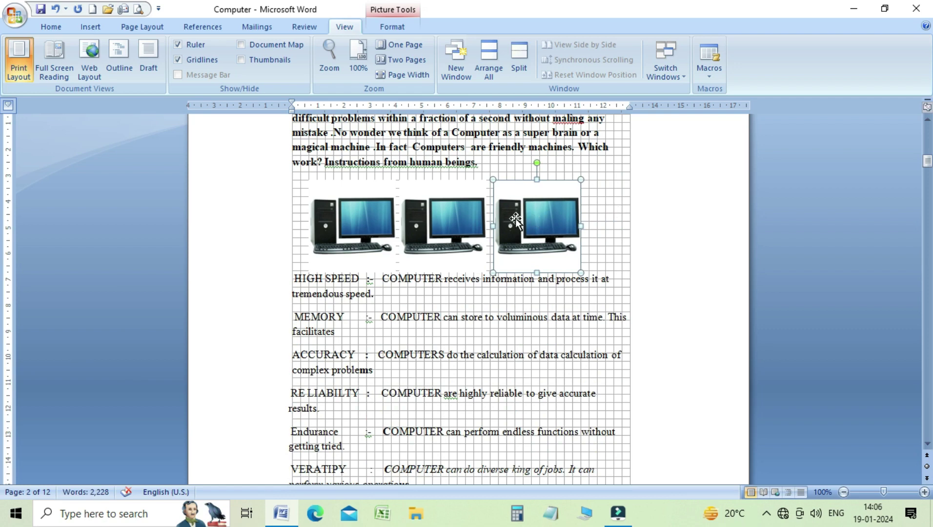
# Check each picture's alignment in the row, then deselect back to the text after 'beings.'.
pyautogui.click(463, 223)
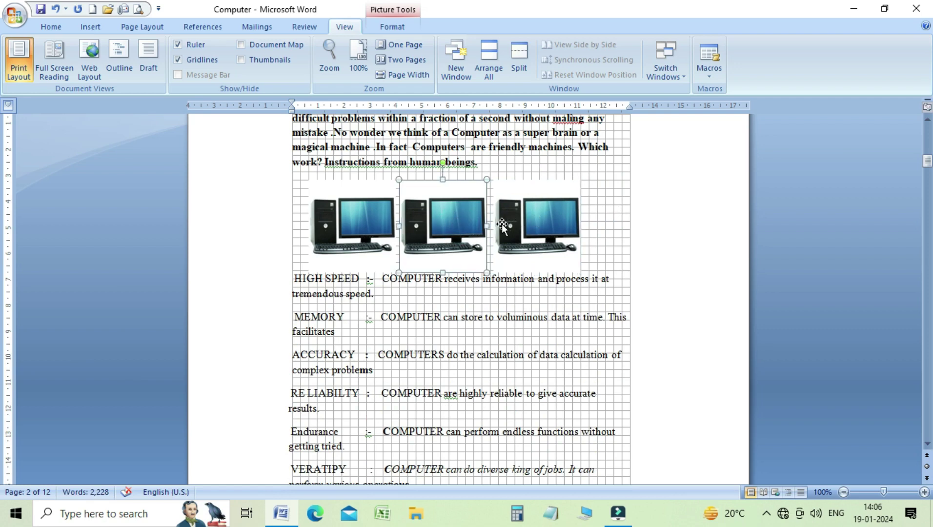
pyautogui.click(521, 223)
pyautogui.click(362, 224)
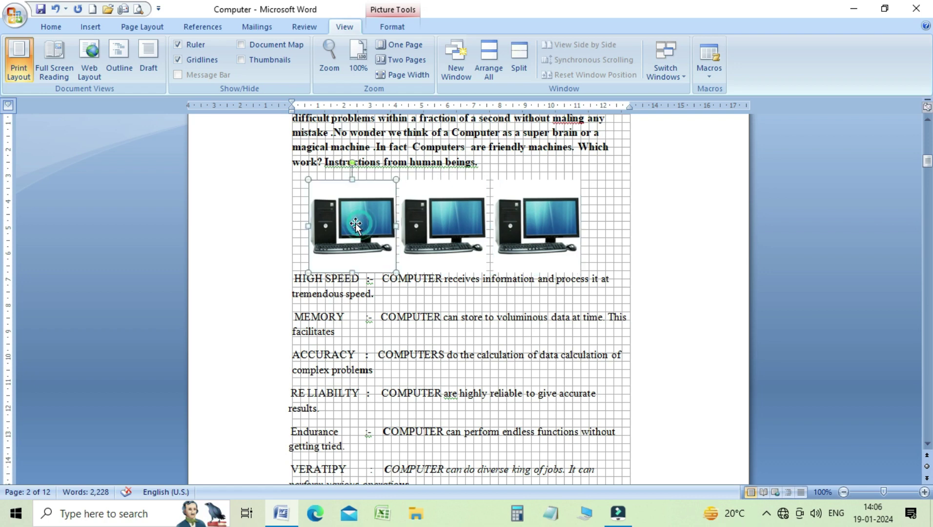
pyautogui.click(435, 221)
pyautogui.click(549, 220)
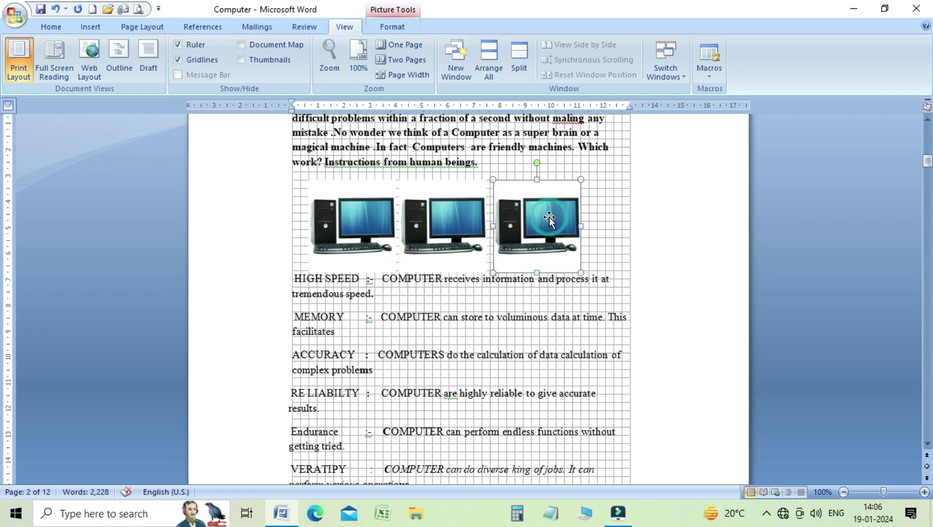
pyautogui.click(615, 211)
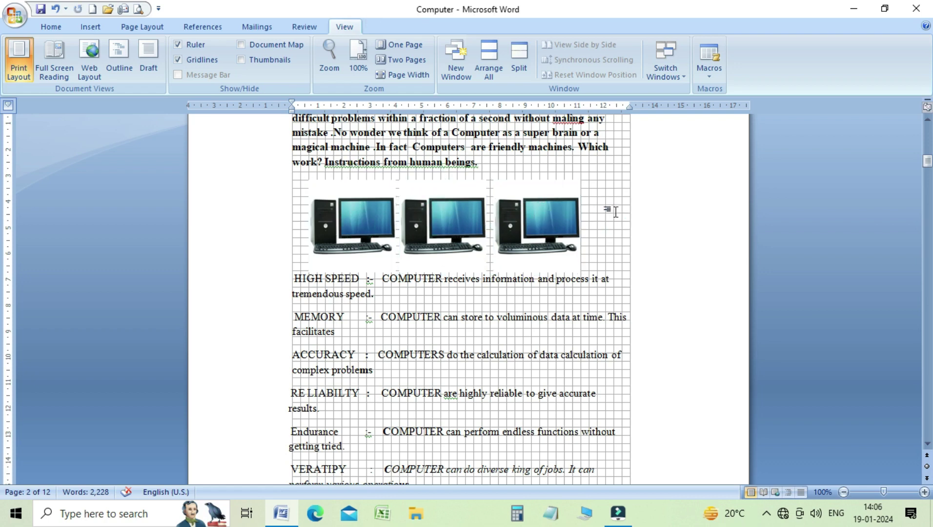
# Switch Gridlines off and back on, then scroll up to the top of page 1.
pyautogui.click(211, 63)
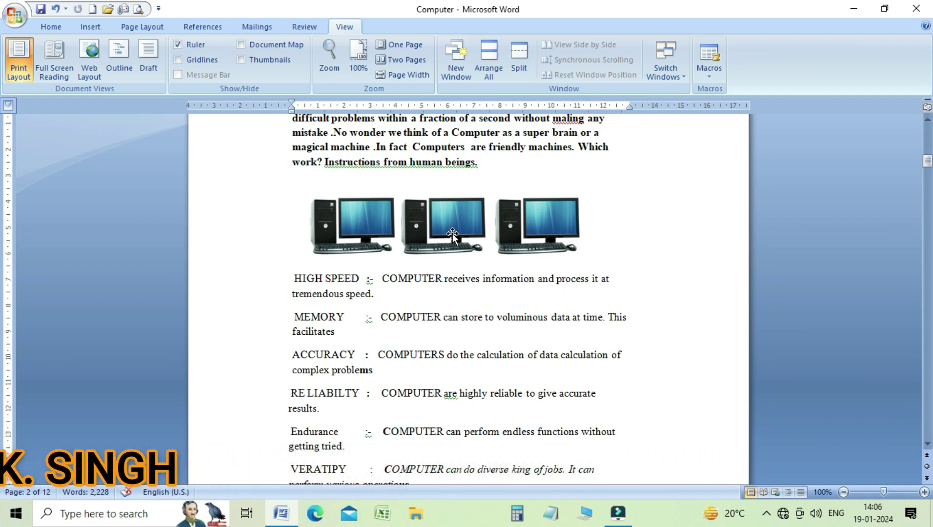
pyautogui.click(197, 64)
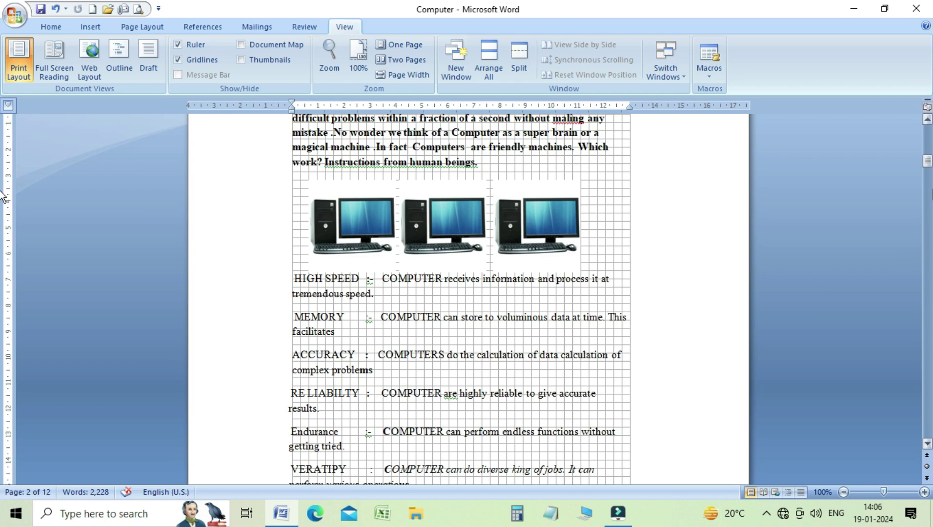
pyautogui.click(928, 166)
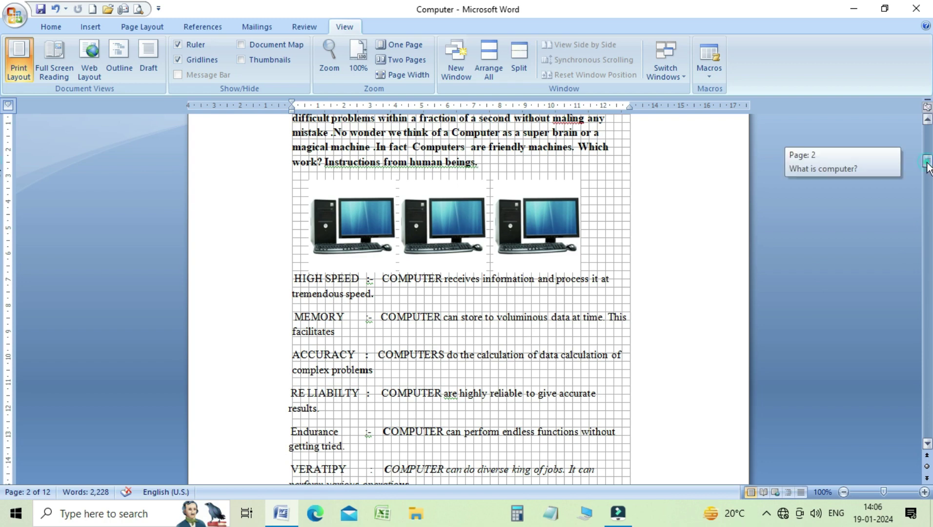
pyautogui.moveTo(929, 166); pyautogui.dragTo(930, 137)
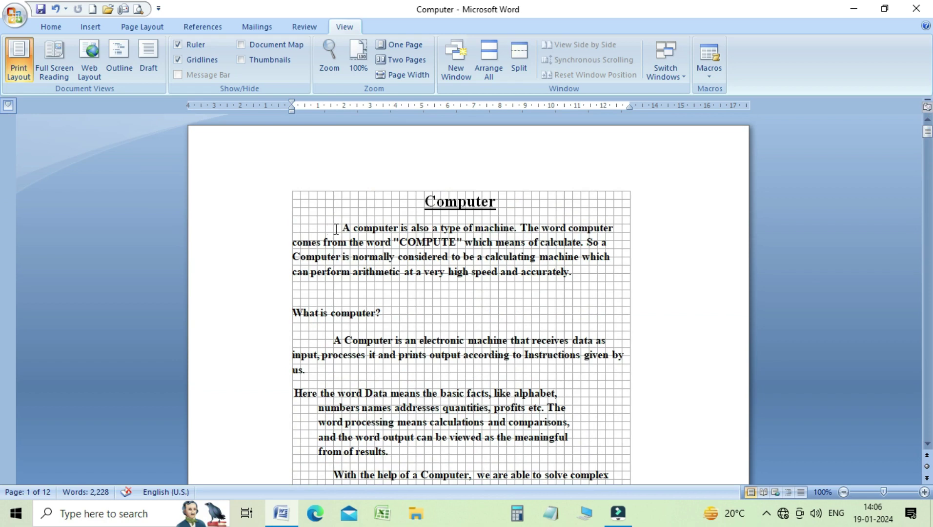
# Indent the first lines of the 'A Computer is an electronic' and 'Here the word Data' paragraphs.
pyautogui.click(334, 339)
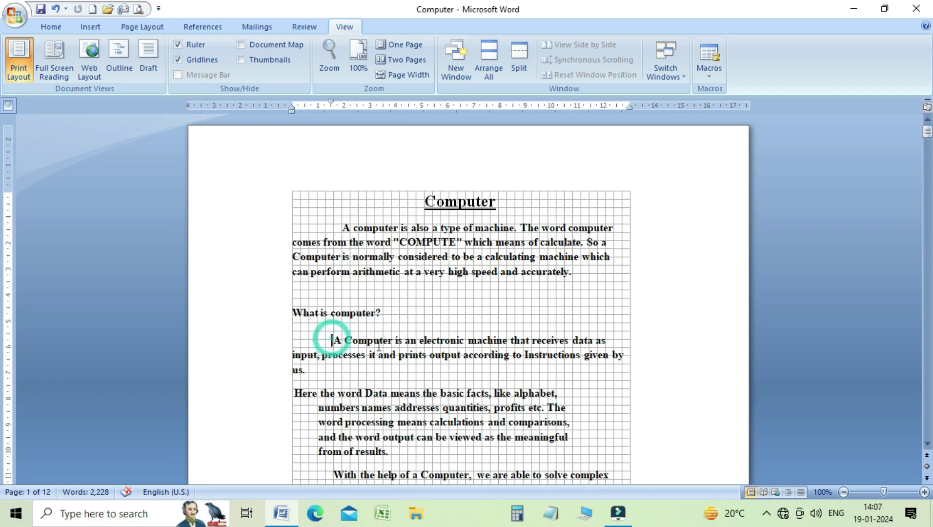
pyautogui.press('BackSpace')
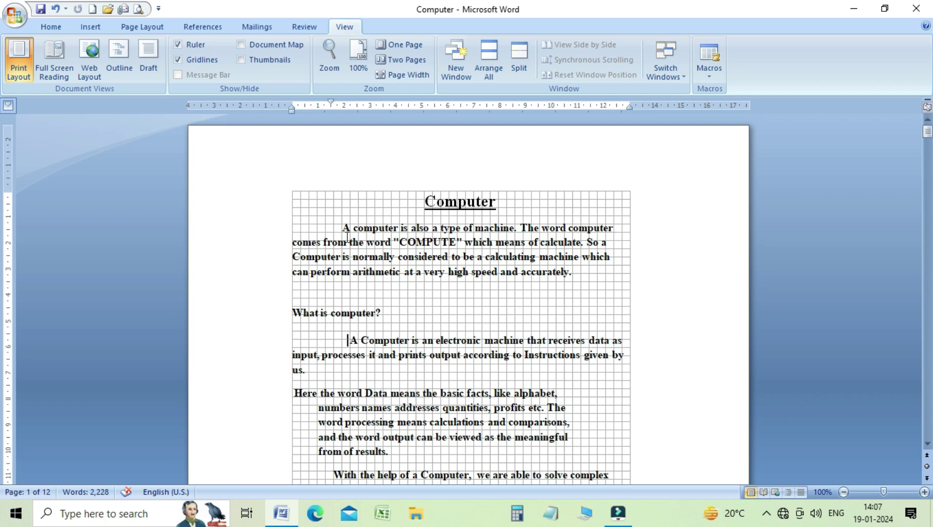
pyautogui.click(300, 396)
pyautogui.click(299, 395)
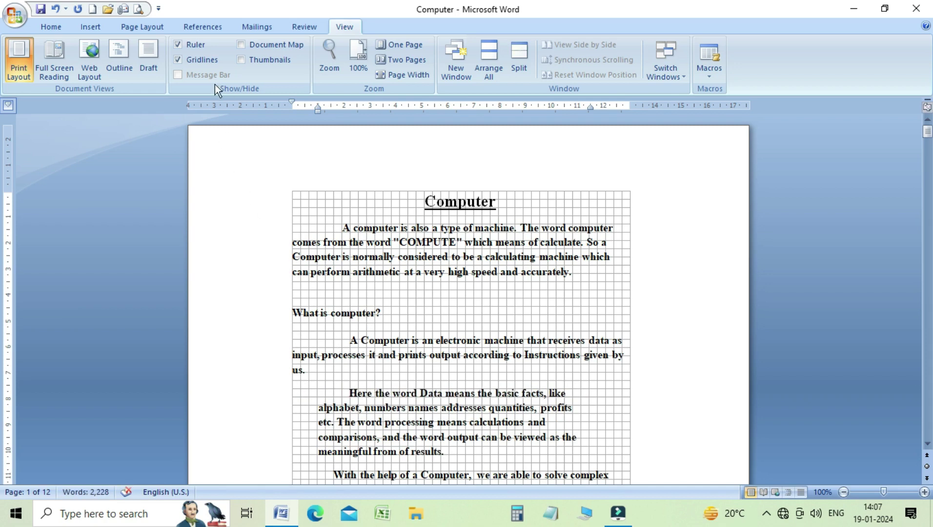
# Toggle the Gridlines option on and off several times, finishing with gridlines hidden.
pyautogui.click(212, 64)
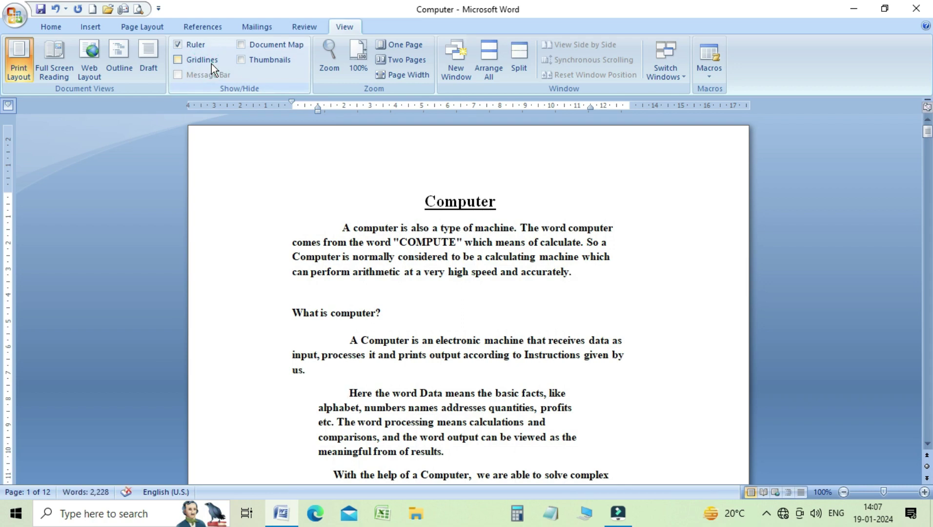
pyautogui.click(211, 64)
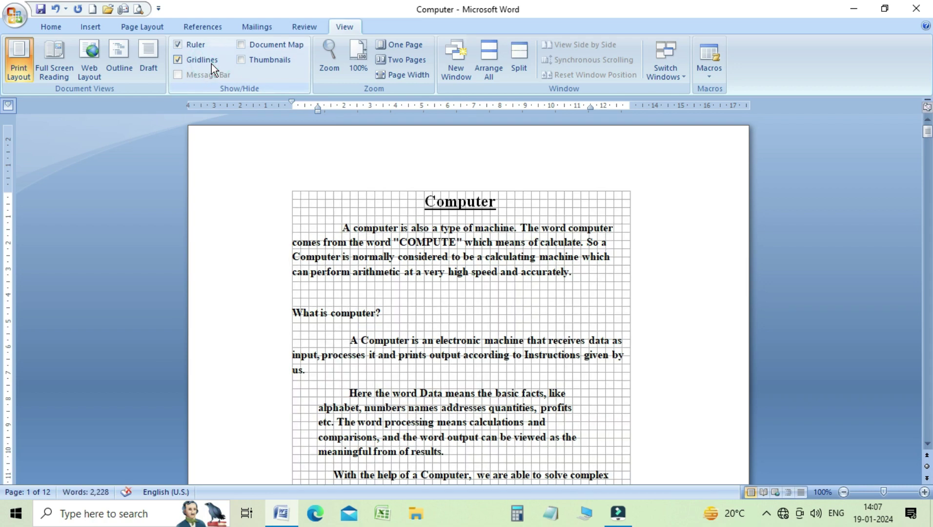
pyautogui.click(212, 64)
pyautogui.click(212, 63)
pyautogui.click(211, 63)
pyautogui.click(211, 64)
pyautogui.click(211, 63)
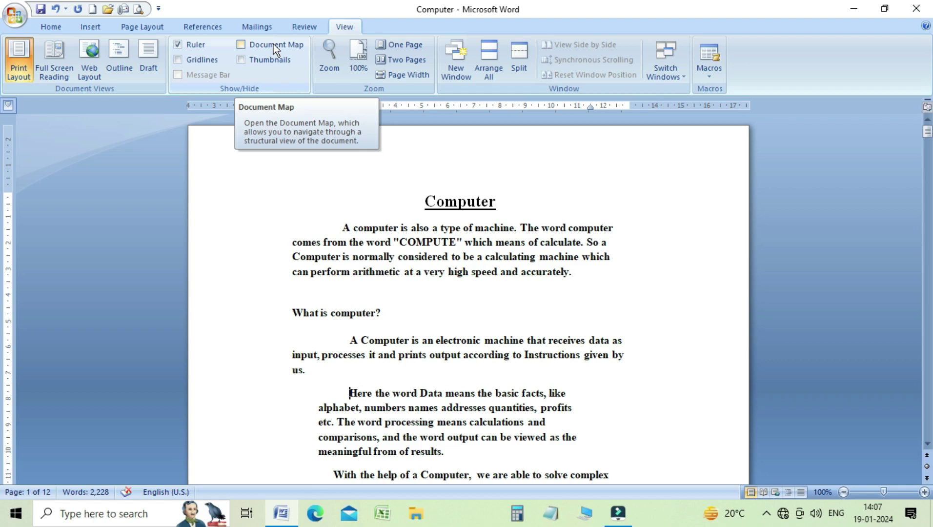
pyautogui.click(274, 44)
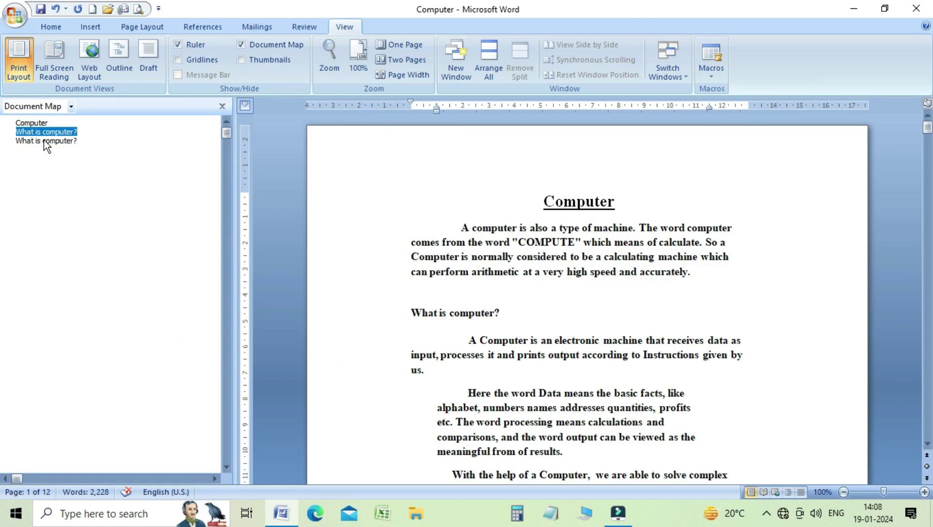
pyautogui.click(71, 107)
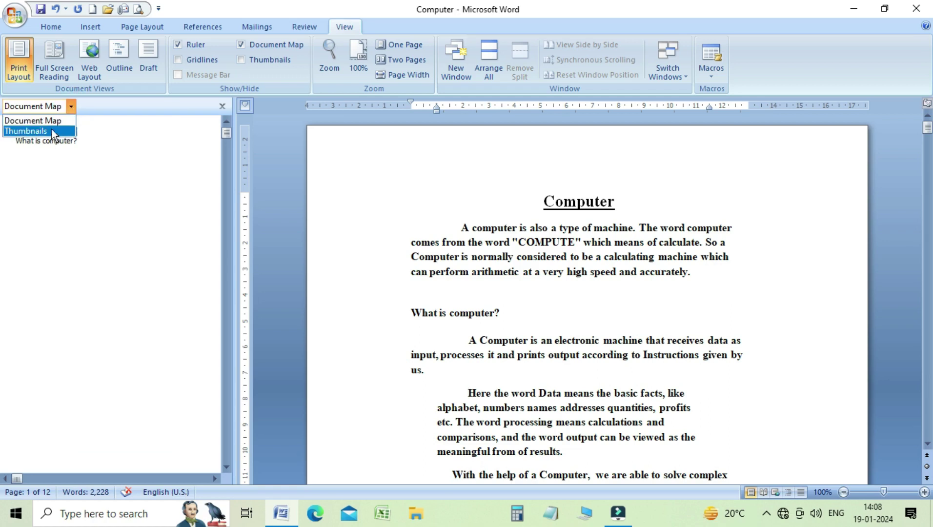
pyautogui.click(53, 122)
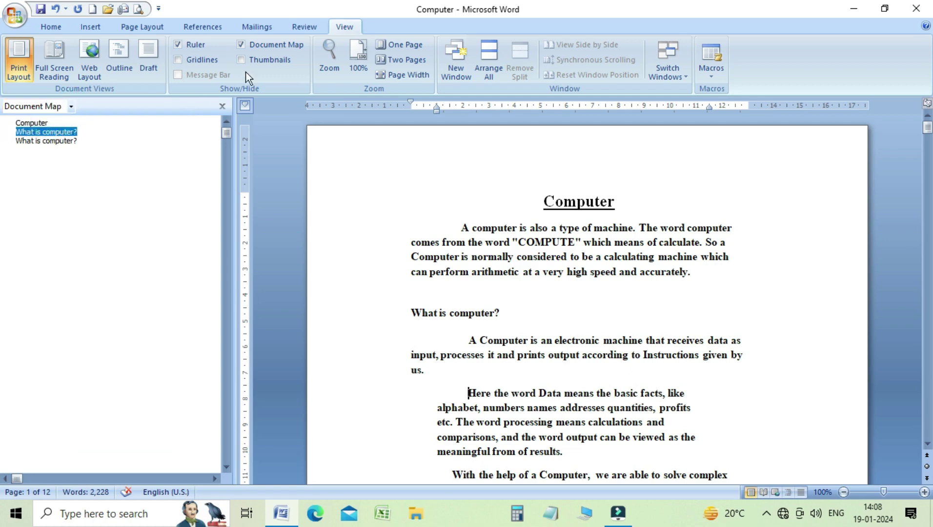
pyautogui.click(253, 45)
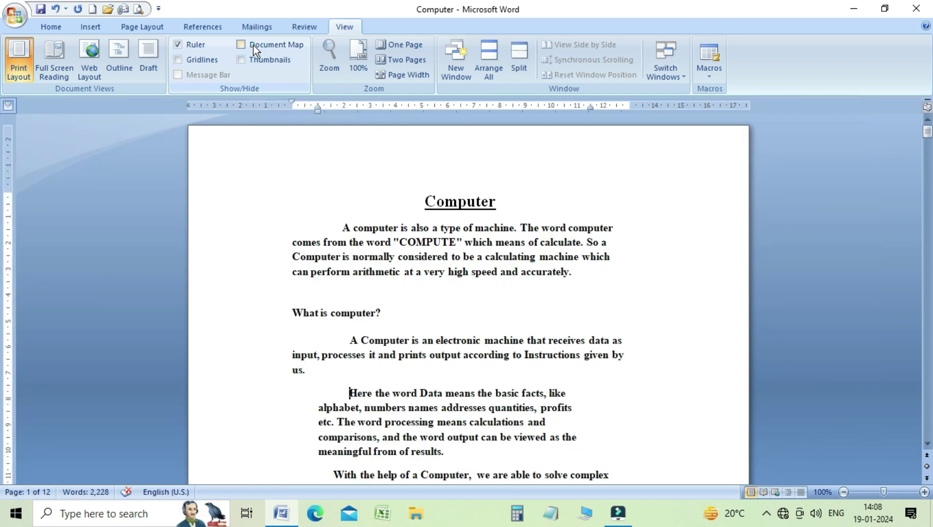
pyautogui.click(253, 46)
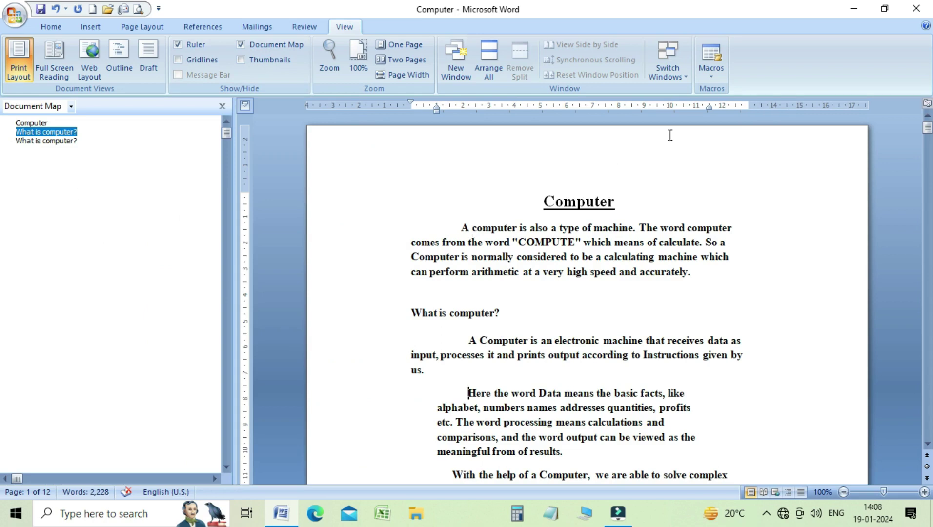
pyautogui.moveTo(928, 130)
pyautogui.mouseDown()
pyautogui.moveTo(929, 214)
pyautogui.moveTo(929, 128)
pyautogui.mouseUp()
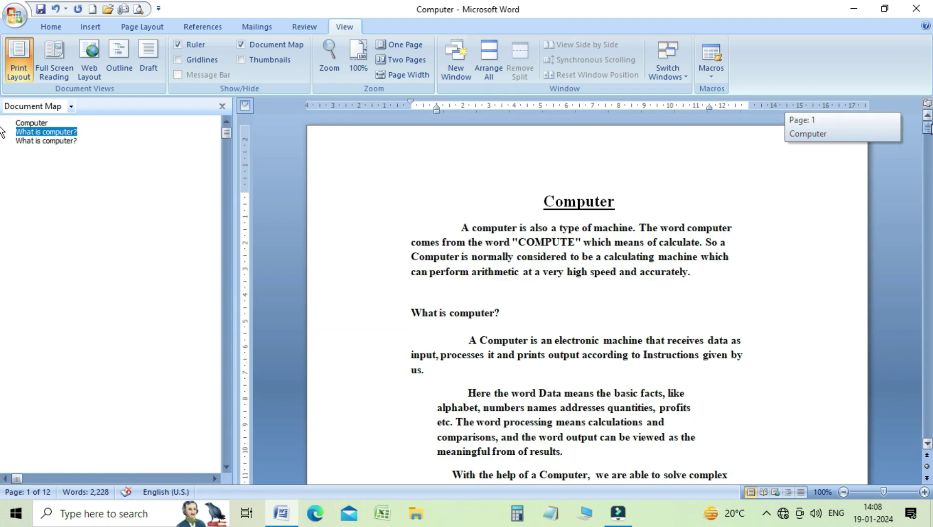
pyautogui.click(241, 44)
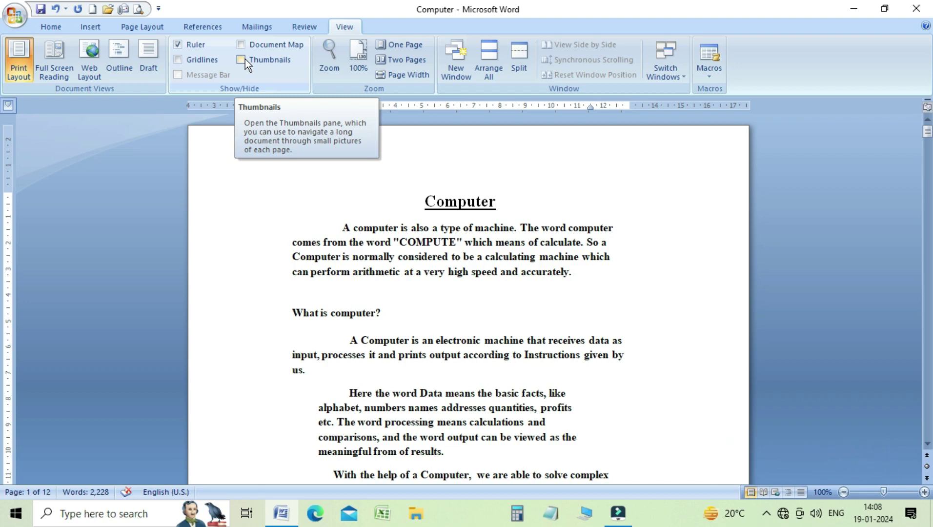
# Show the Thumbnails pane and scroll through the page thumbnails.
pyautogui.click(242, 60)
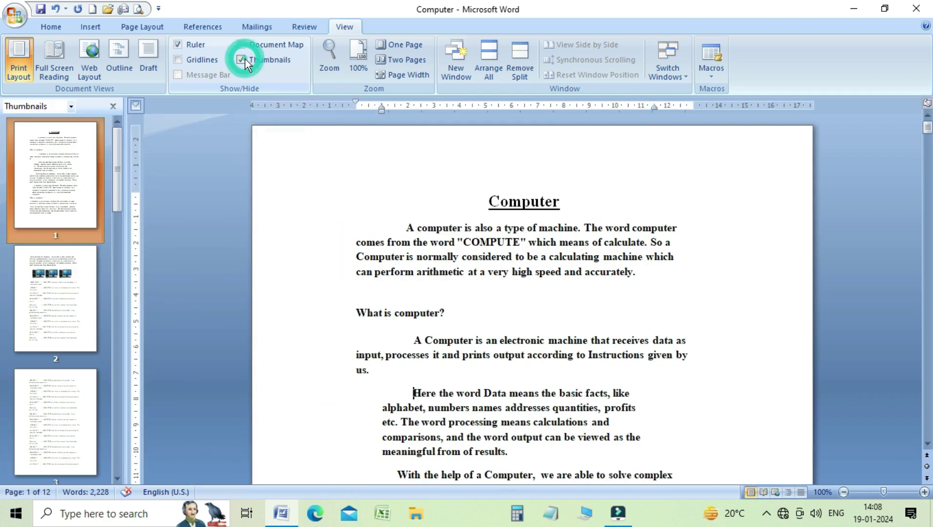
pyautogui.moveTo(115, 140)
pyautogui.mouseDown()
pyautogui.moveTo(128, 391)
pyautogui.moveTo(117, 124)
pyautogui.mouseUp()
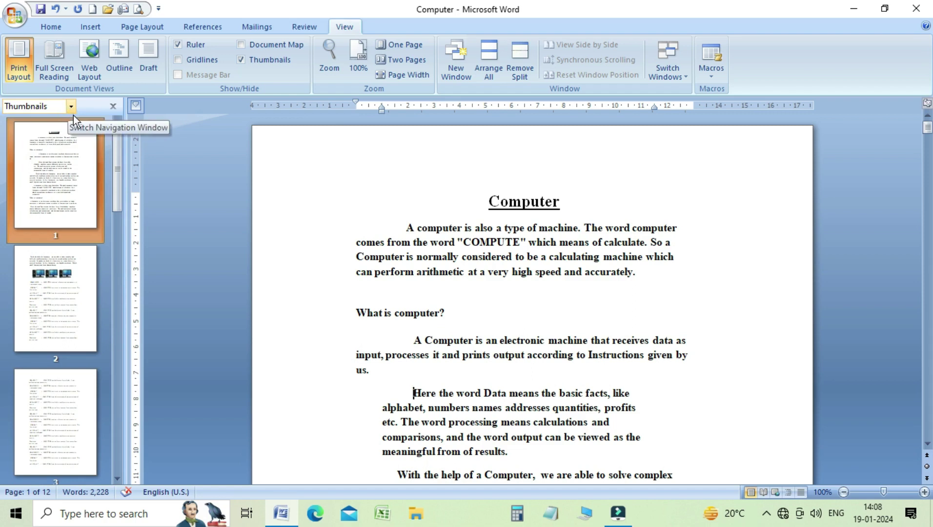
pyautogui.moveTo(118, 151); pyautogui.dragTo(131, 417)
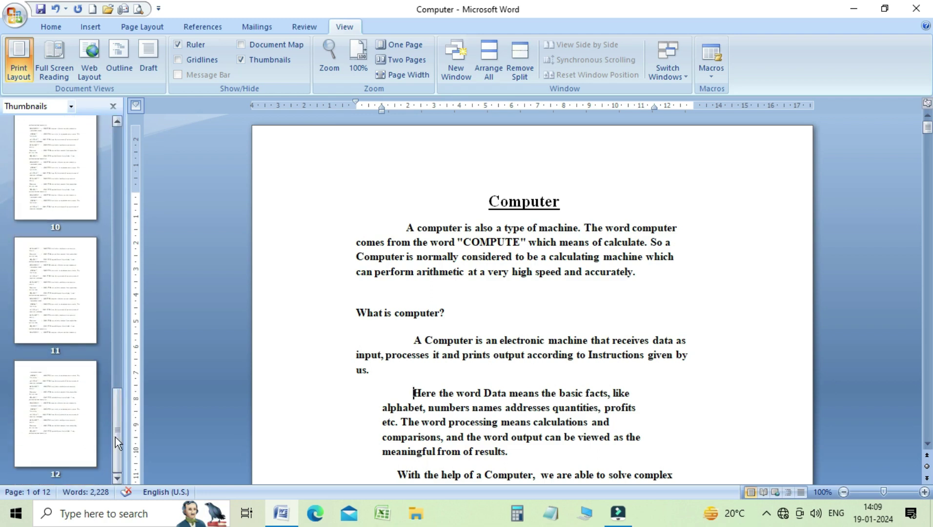
pyautogui.moveTo(119, 418); pyautogui.dragTo(118, 359)
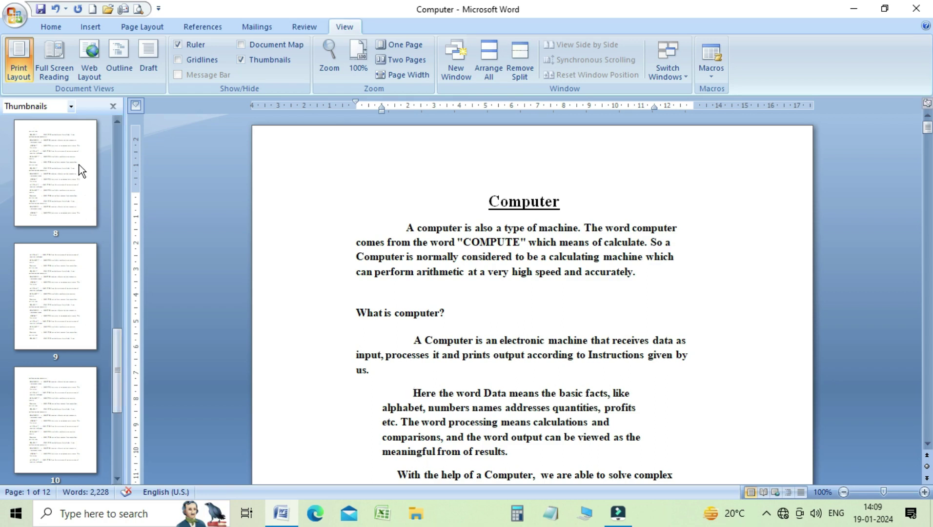
# Switch the side pane to Document Map, then back to Thumbnails.
pyautogui.click(73, 102)
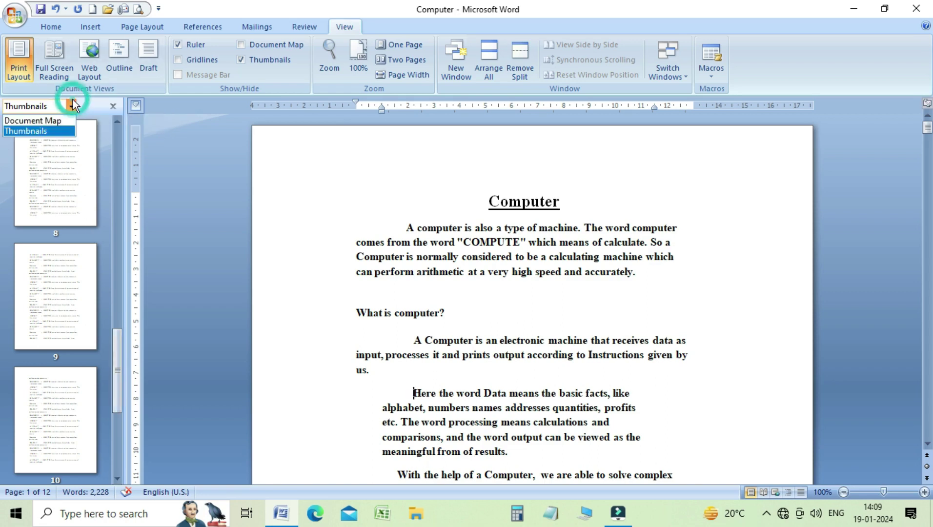
pyautogui.click(57, 123)
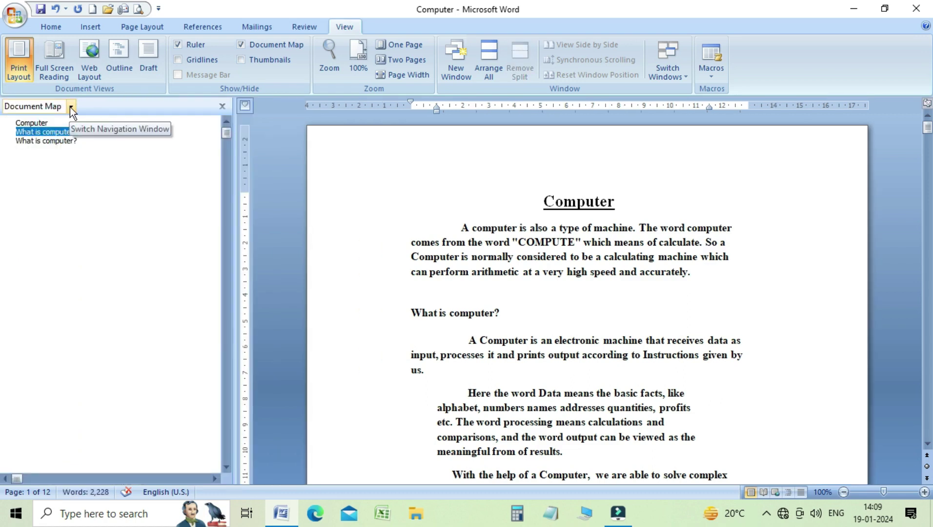
pyautogui.click(71, 107)
pyautogui.click(56, 129)
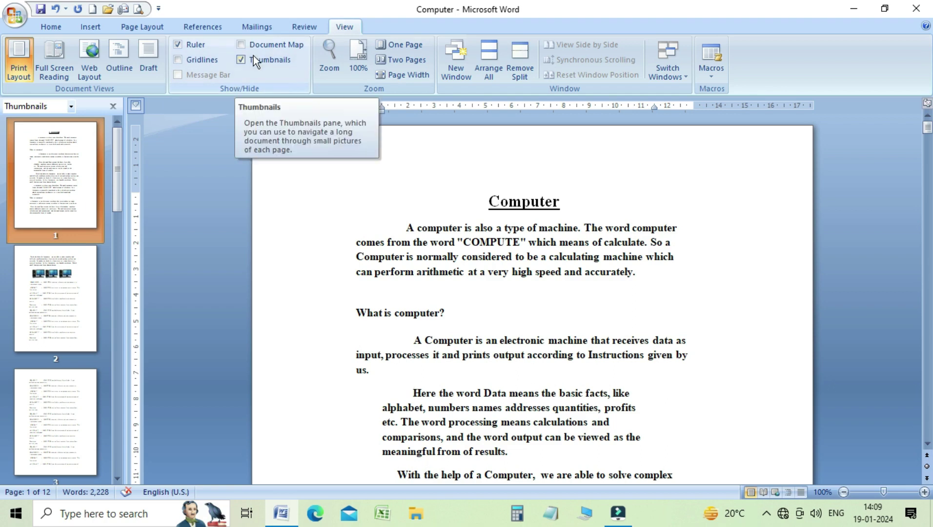
# Toggle the Ruler, show Gridlines, and switch the side pane to Document Map and back.
pyautogui.click(190, 43)
pyautogui.click(191, 43)
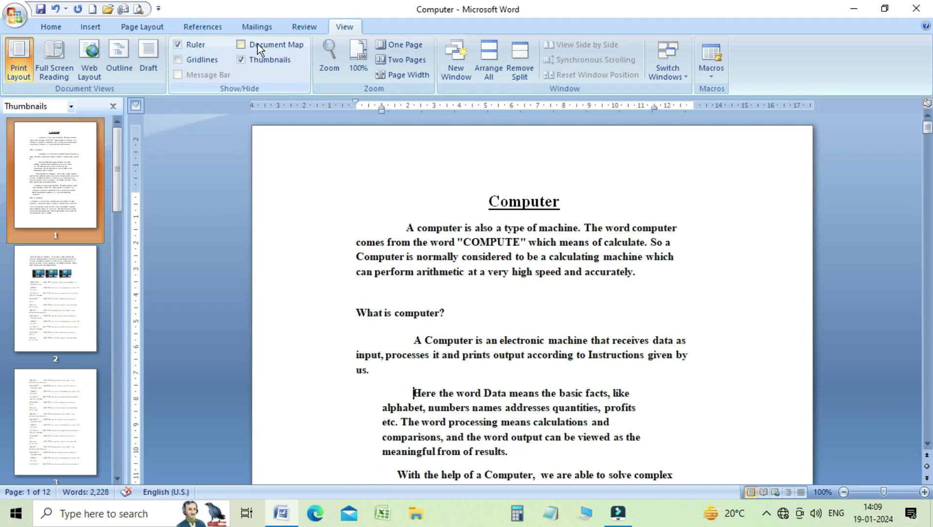
pyautogui.click(211, 59)
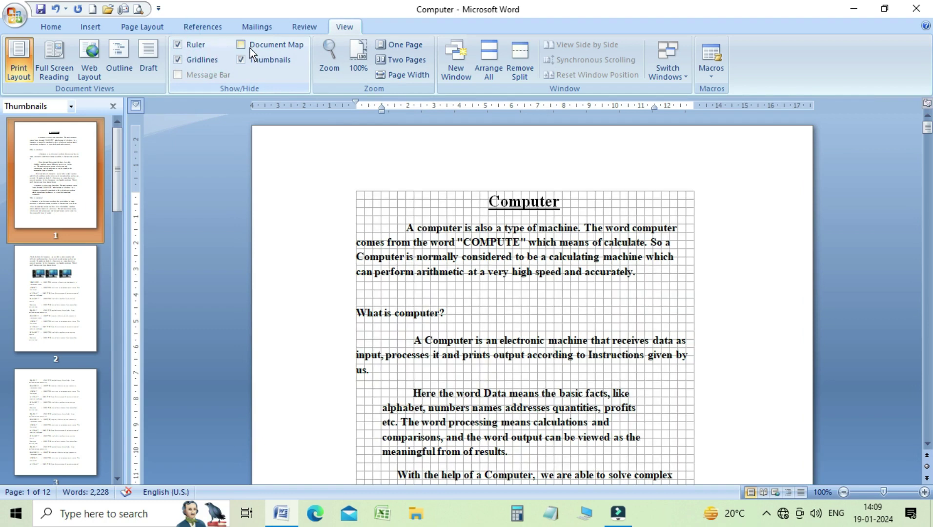
pyautogui.click(250, 48)
pyautogui.click(250, 57)
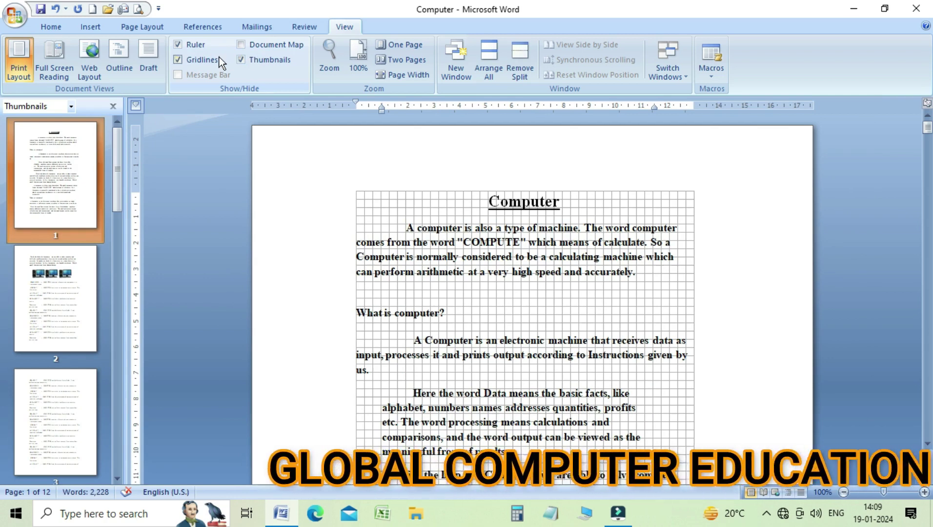
# Hide Gridlines, close the navigation pane, and leave only the Ruler shown.
pyautogui.click(195, 43)
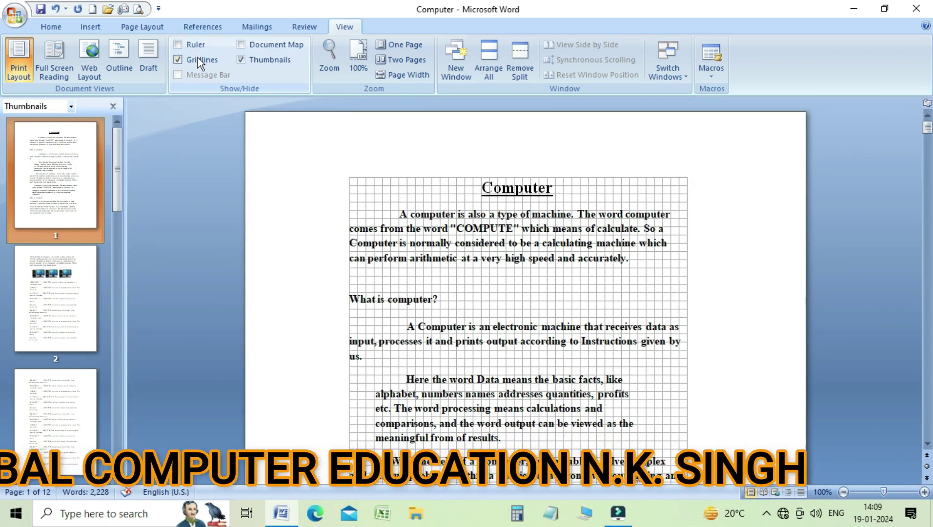
pyautogui.click(198, 58)
pyautogui.click(244, 47)
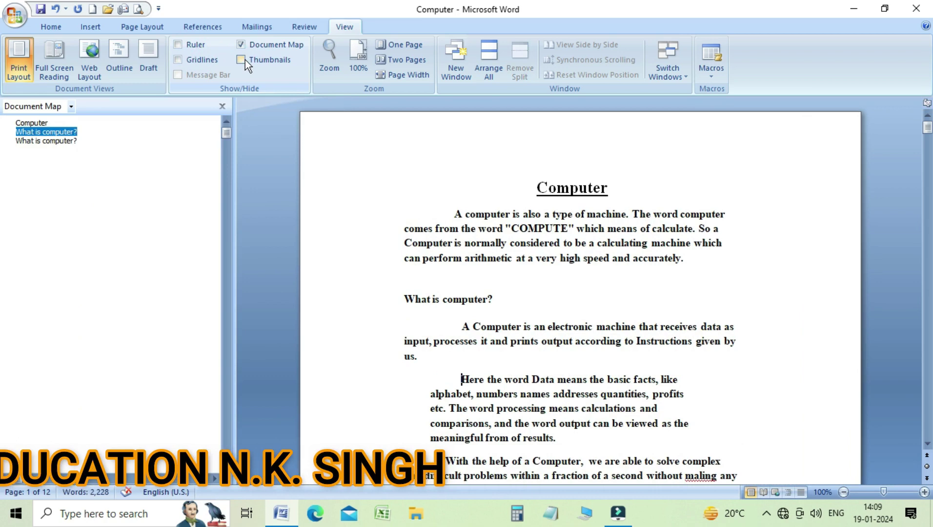
pyautogui.click(245, 60)
pyautogui.click(245, 61)
pyautogui.click(194, 49)
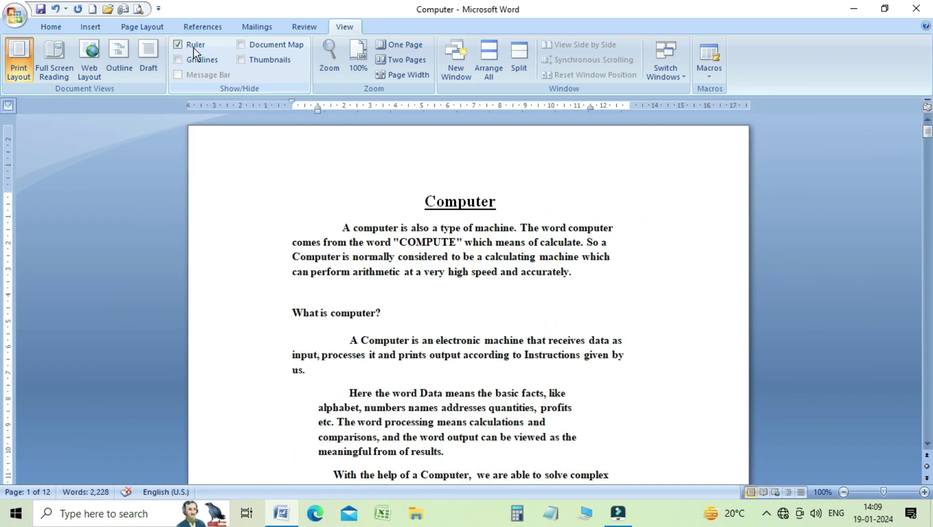